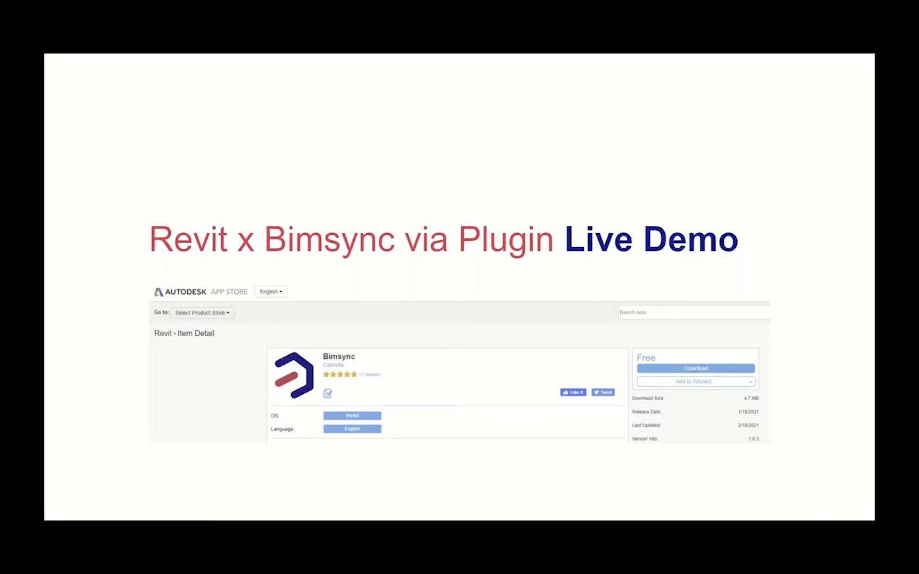
- Exit the slideshow to edit the 'Revit x Bimsync via Plugin Live Demo' slide
key("Escape")
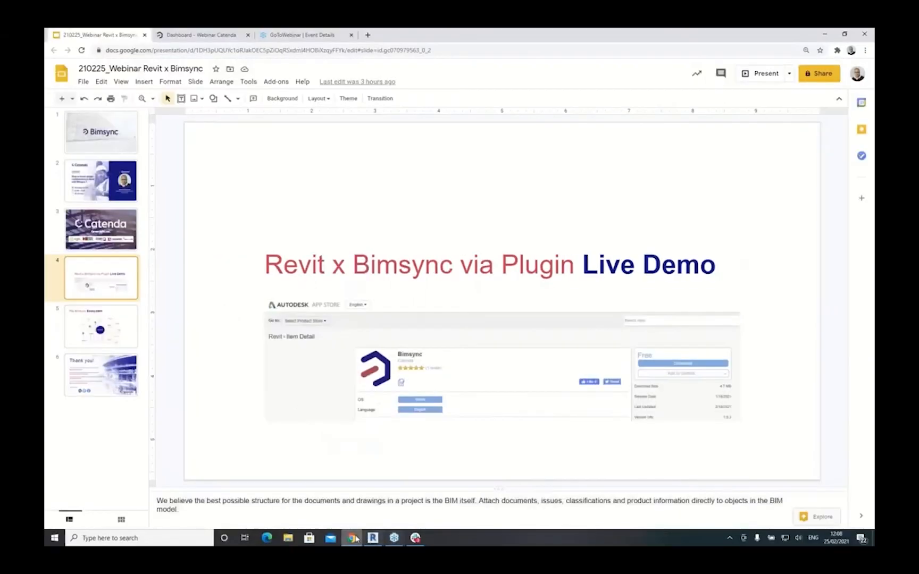
- Switch to the Bimsync tab and reload the Webinar Catenda project dashboard
left_click(201, 35)
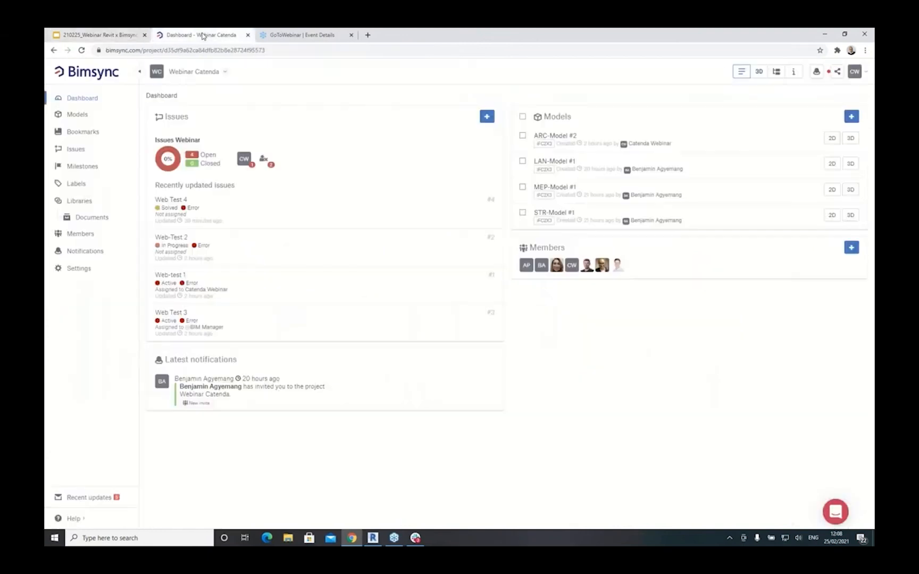
left_click(74, 99)
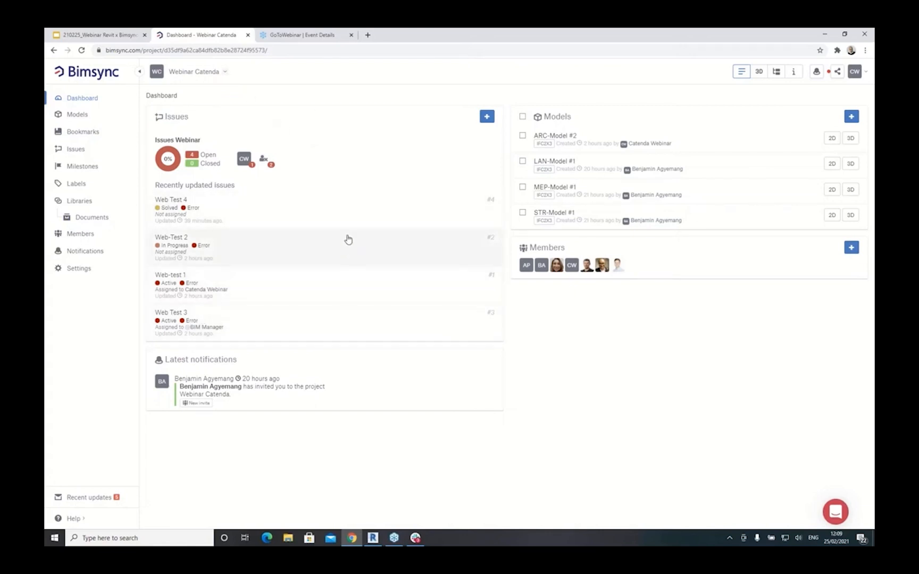
- Select all four Webinar Catenda models on the Models page and view them together in 3D
left_click(80, 117)
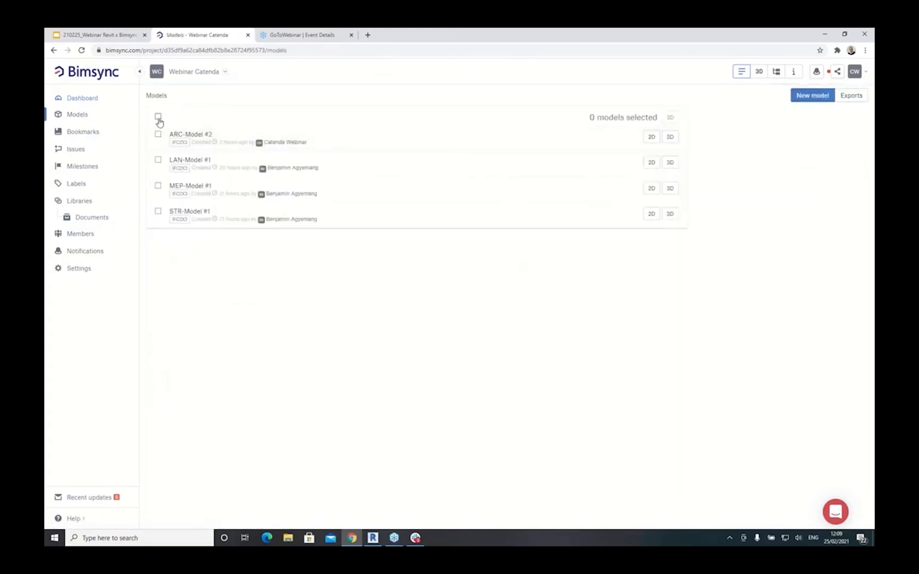
left_click(158, 116)
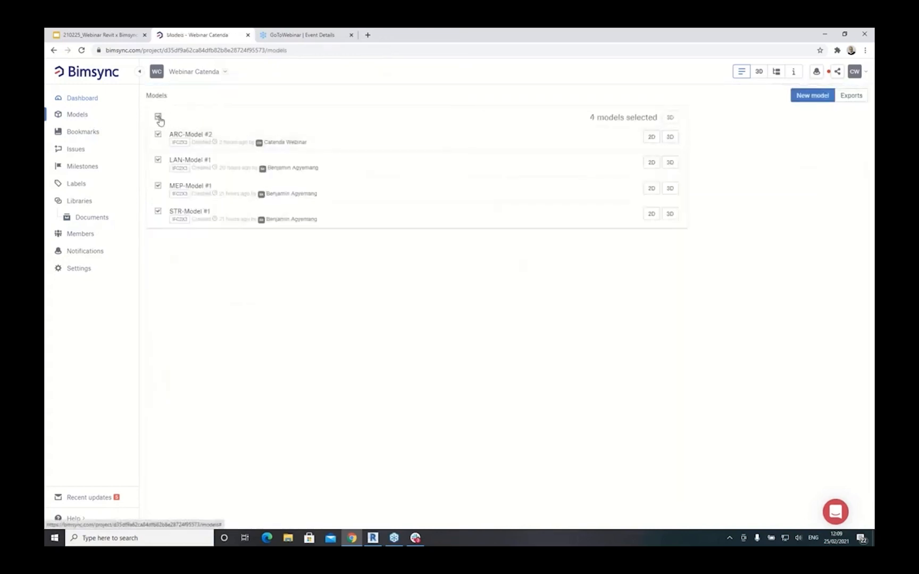
left_click(670, 118)
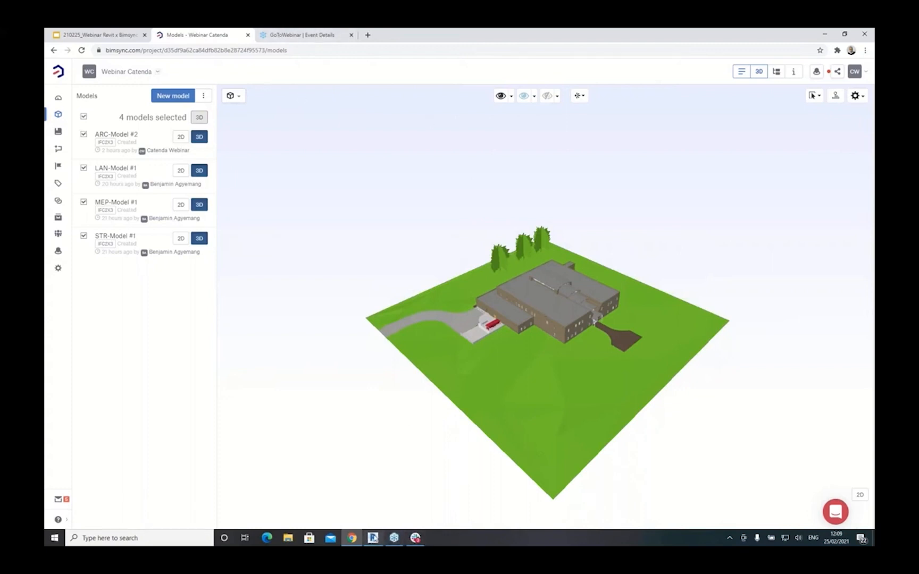
mouse_move(375, 539)
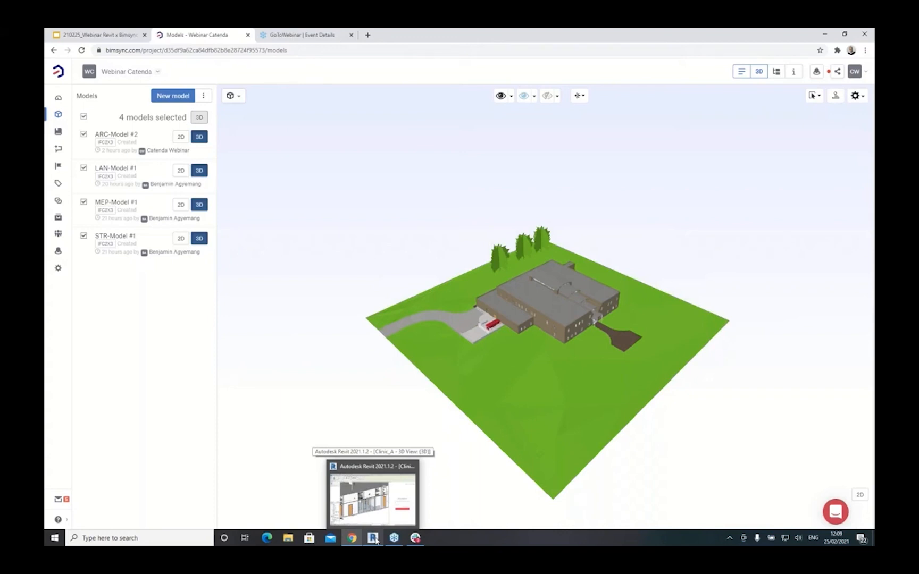
- Open Revit's default {3D} view, dismissing the invalid view name error
left_click(373, 503)
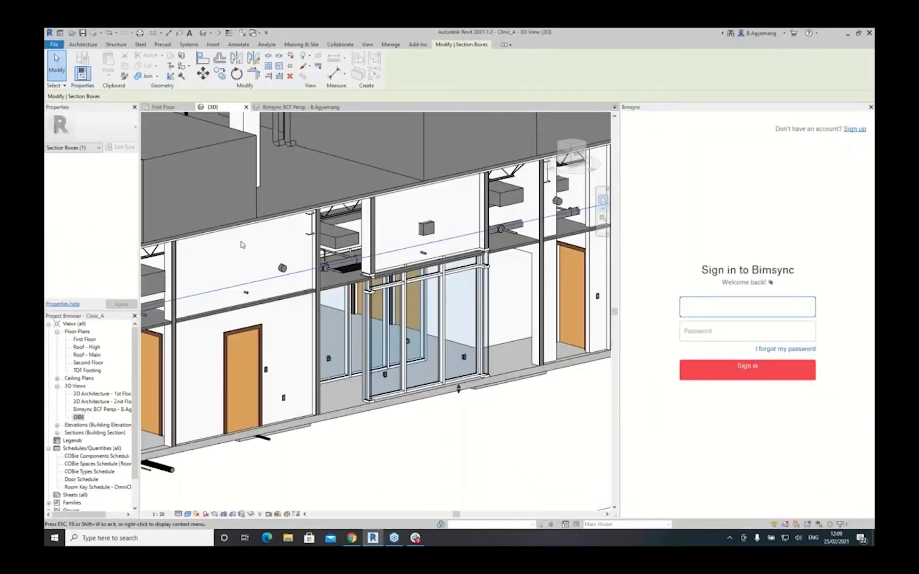
double_click(79, 419)
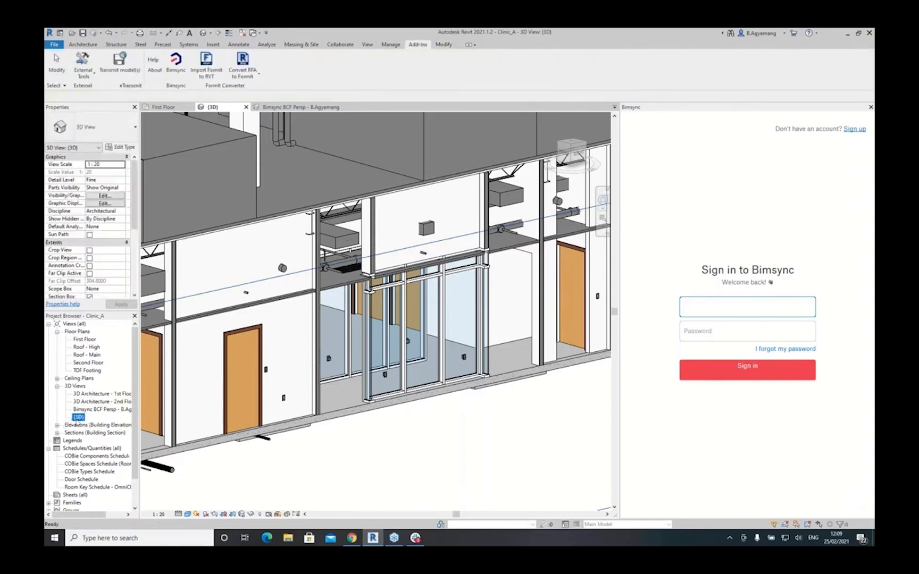
left_click(746, 307)
left_click(424, 311)
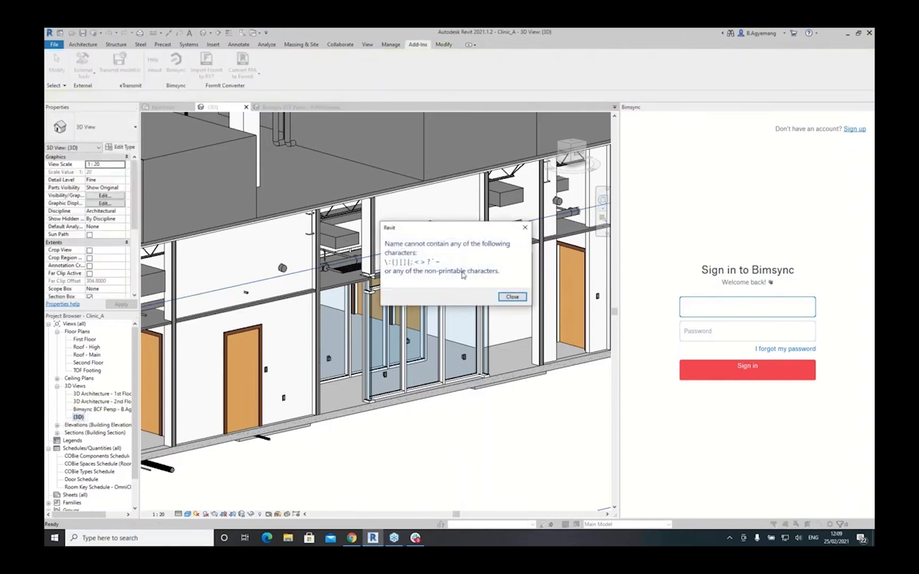
left_click(526, 227)
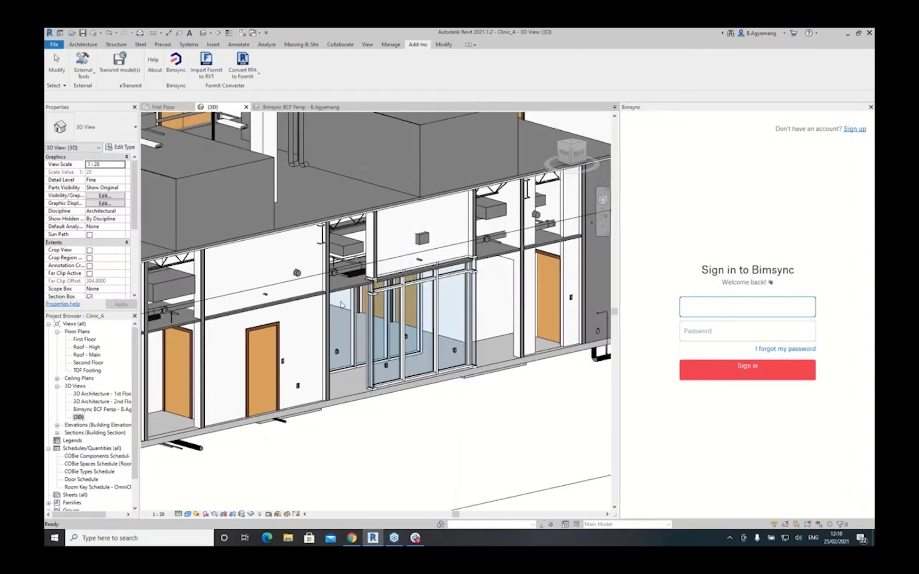
- Turn off the Section Box in Properties and zoom out to the whole clinic
left_click(89, 297)
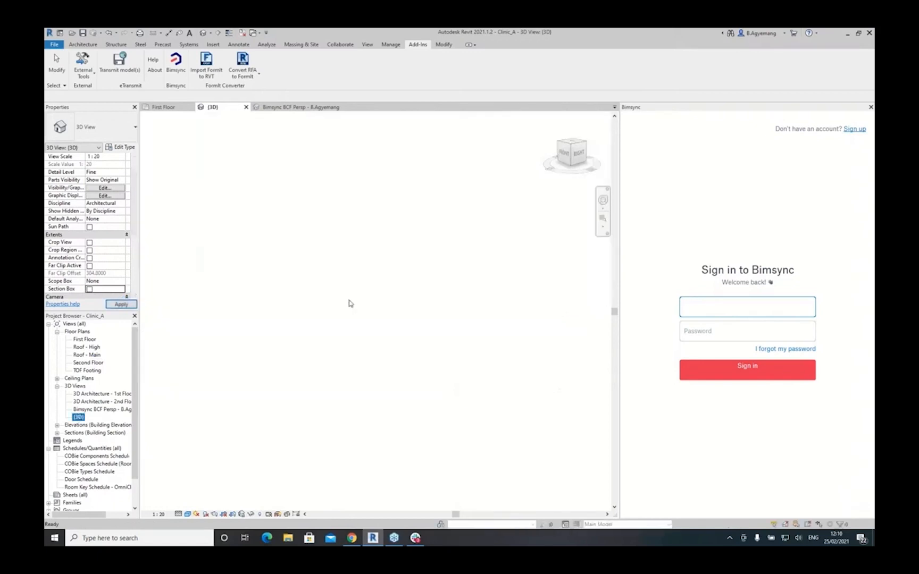
scroll(386, 274, "down", 4)
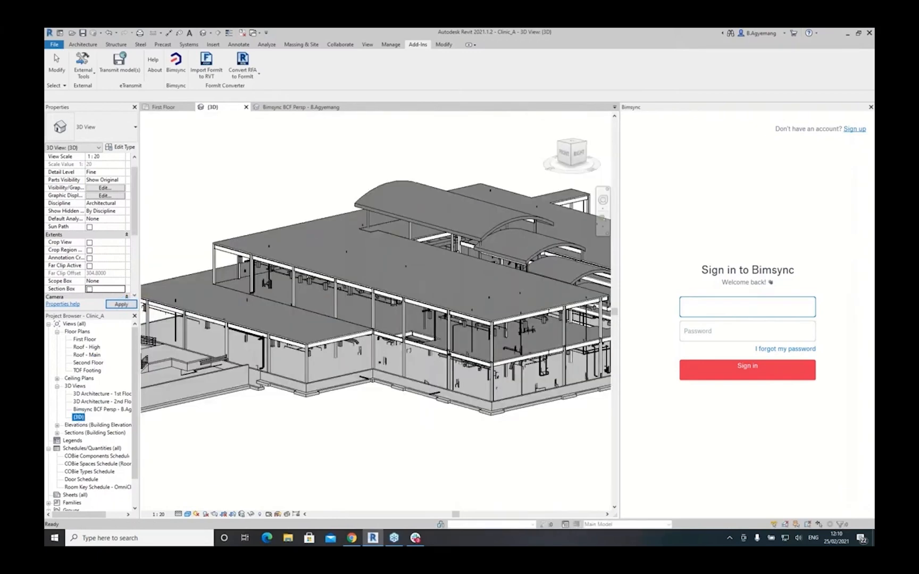
scroll(387, 274, "down", 1)
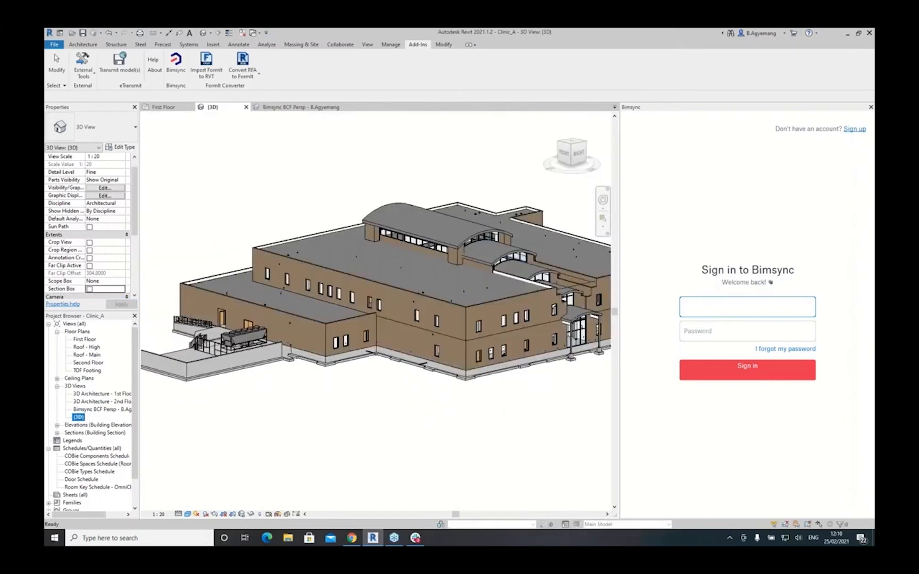
- Enter the account e-mail and password in the Bimsync panel and sign in
left_click(746, 311)
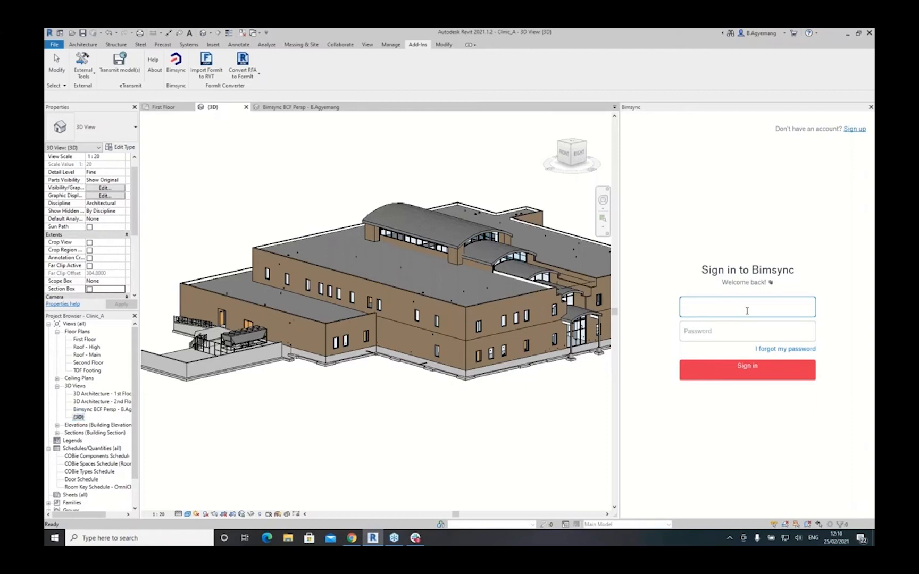
left_click(696, 333)
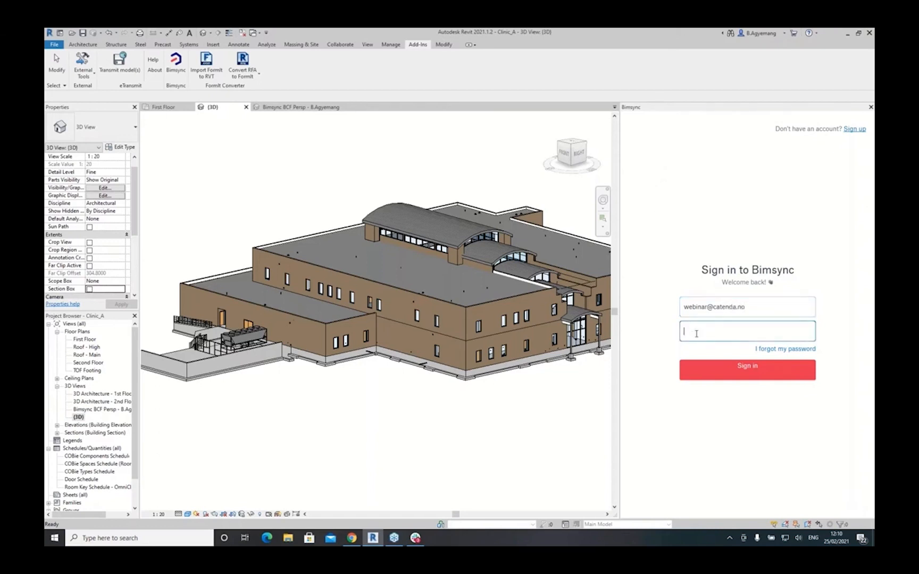
type("************")
left_click(756, 372)
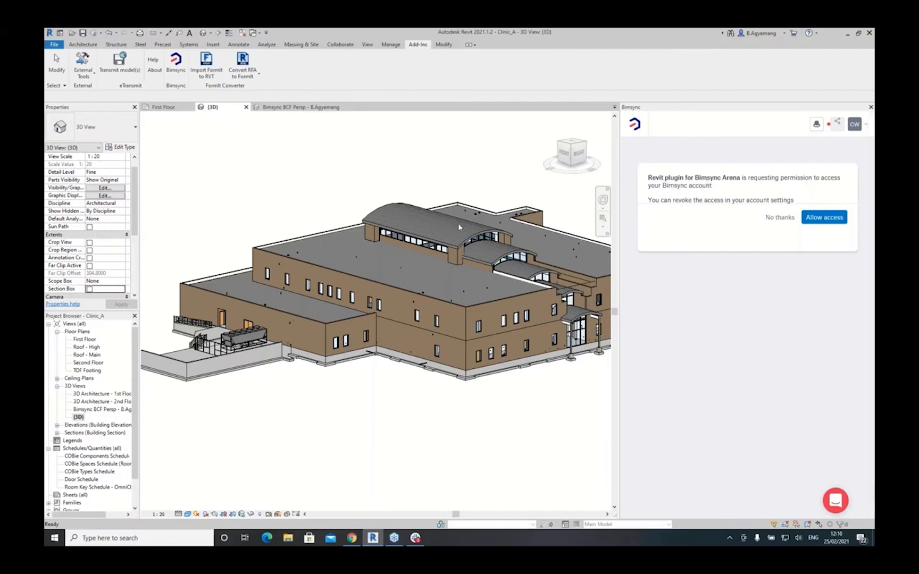
- Allow the Revit plugin access to the Bimsync account and return to Revit
left_click(821, 221)
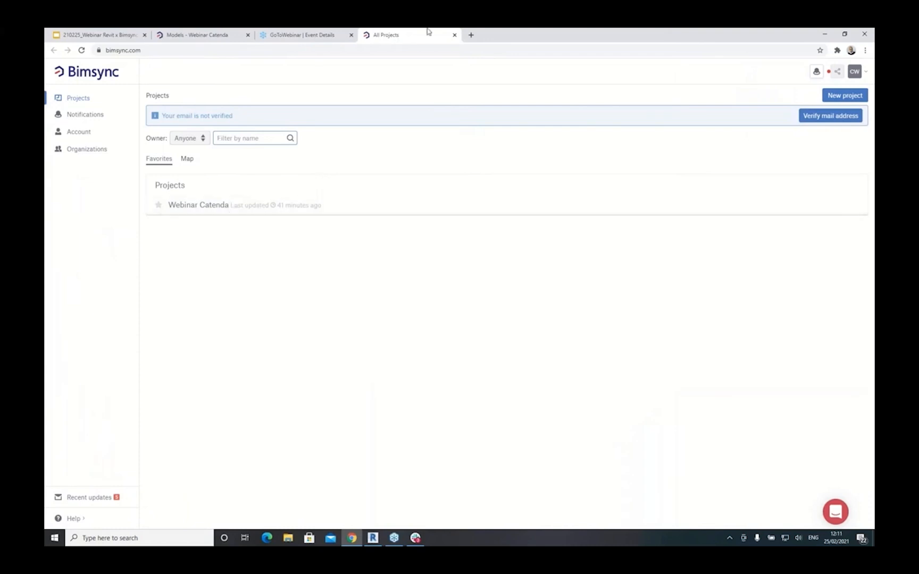
left_click(373, 537)
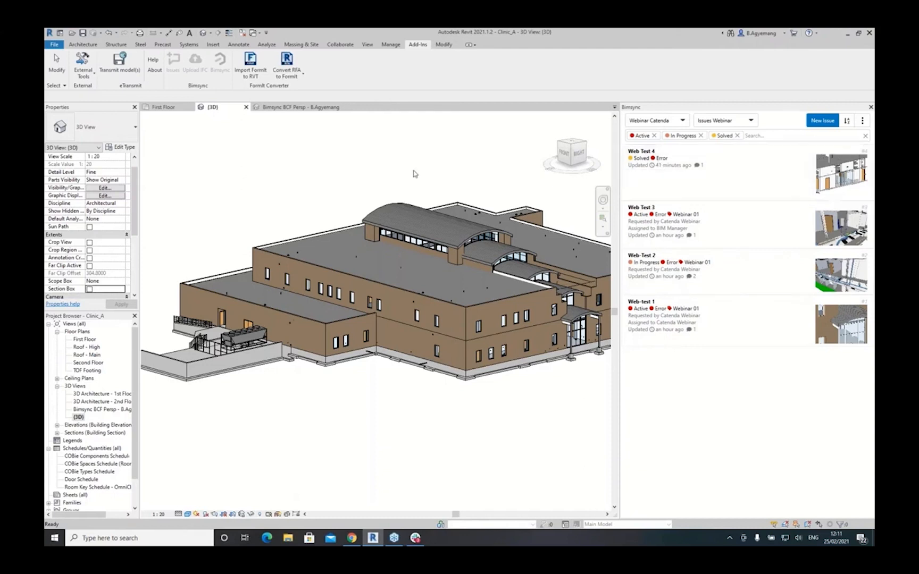
- Restore Web Test 4's viewpoint as the Bimsync BCF Ortho view, orbiting to the storefront wall
left_click(835, 174)
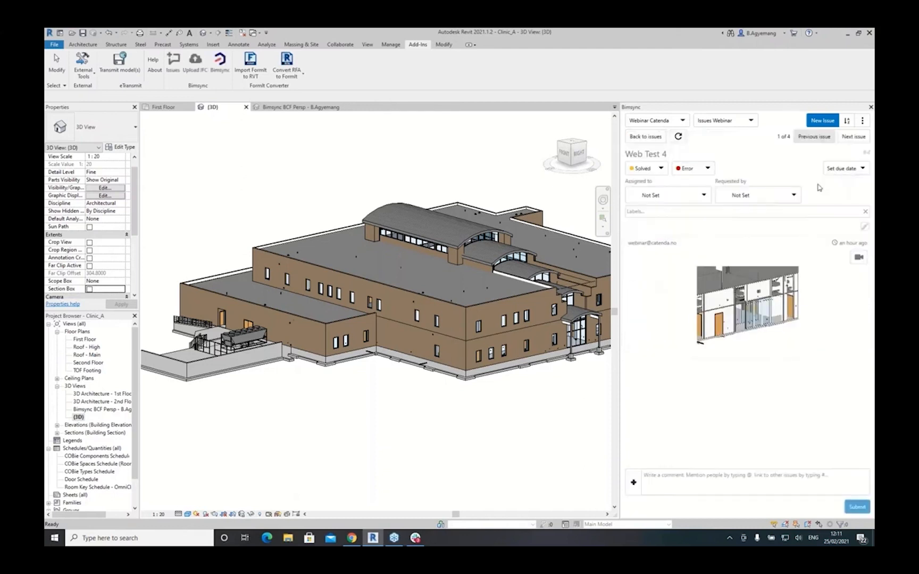
left_click(860, 263)
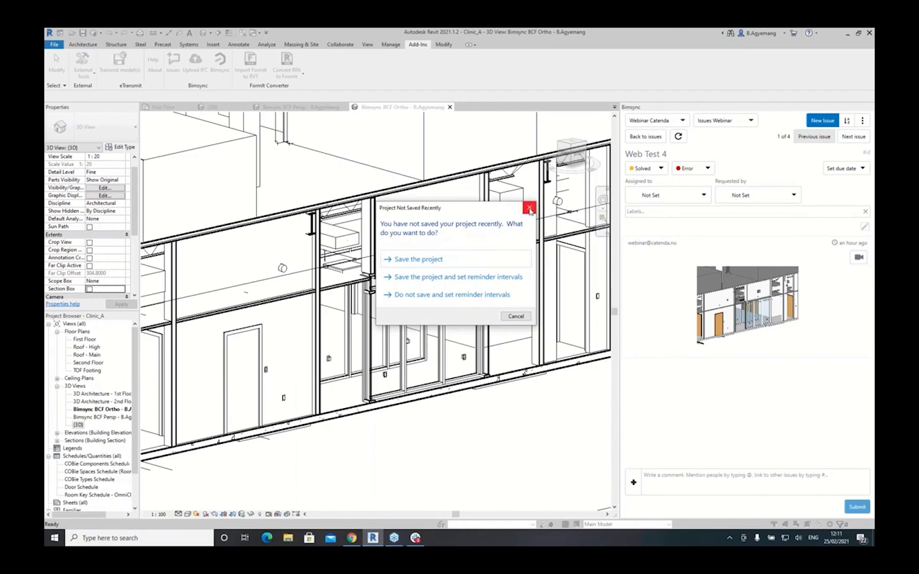
left_click(529, 208)
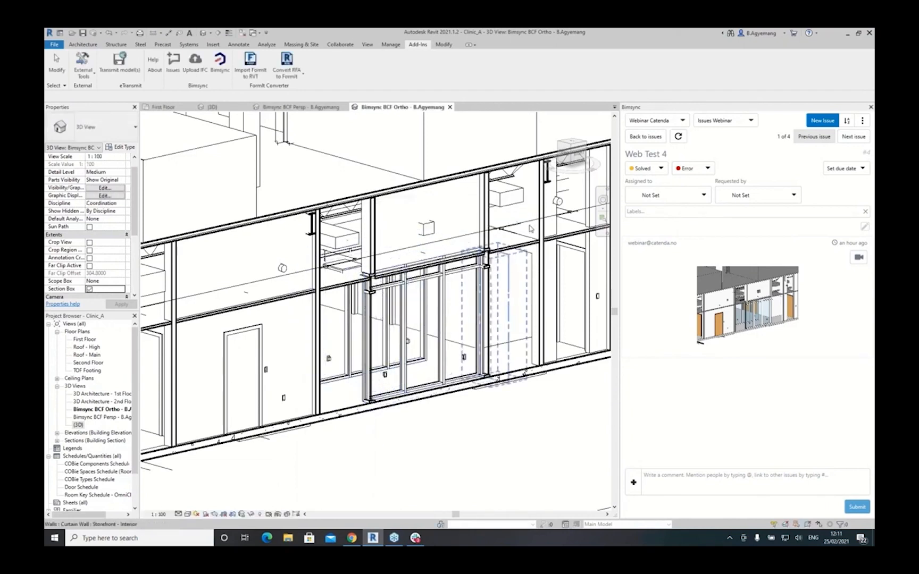
left_click(602, 200)
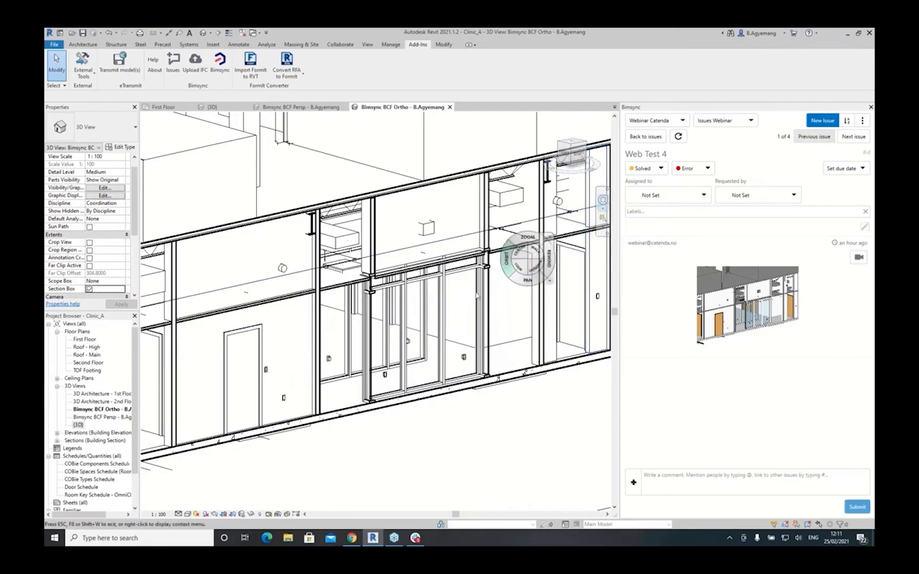
left_click_drag(426, 319, 449, 325)
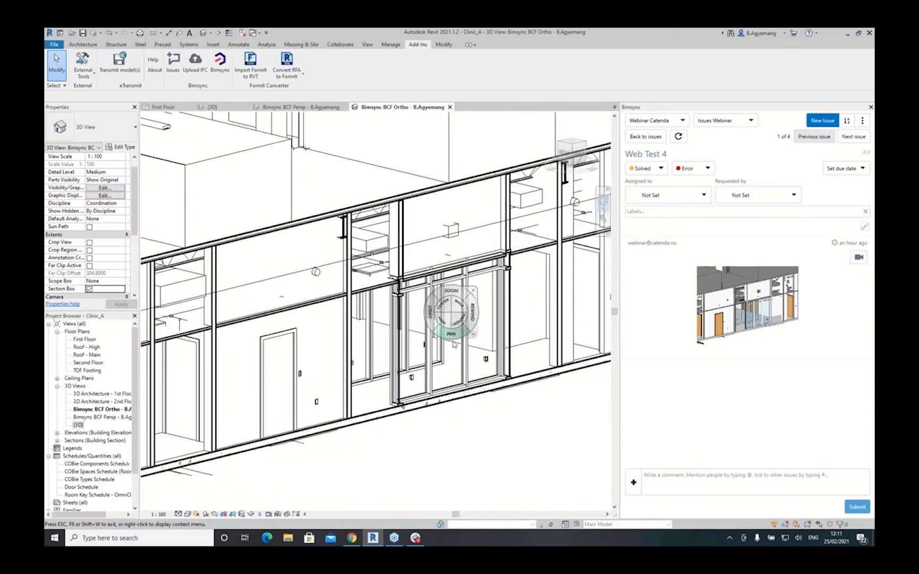
scroll(450, 323, "up", 1)
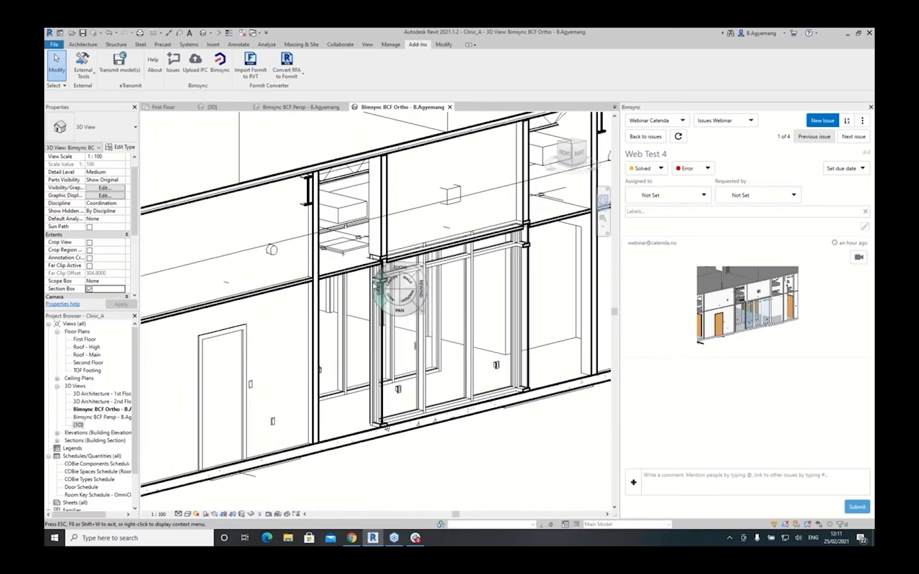
scroll(391, 285, "down", 1)
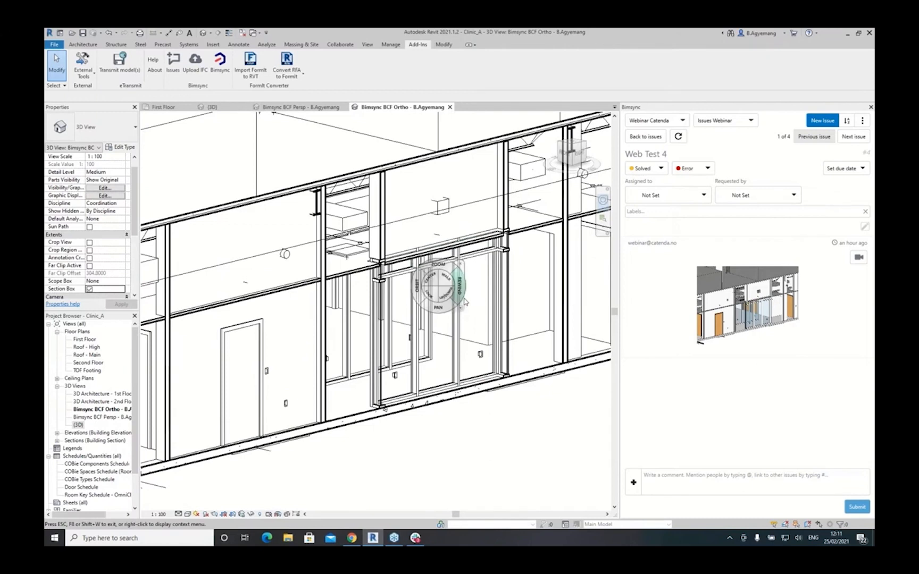
left_click(705, 197)
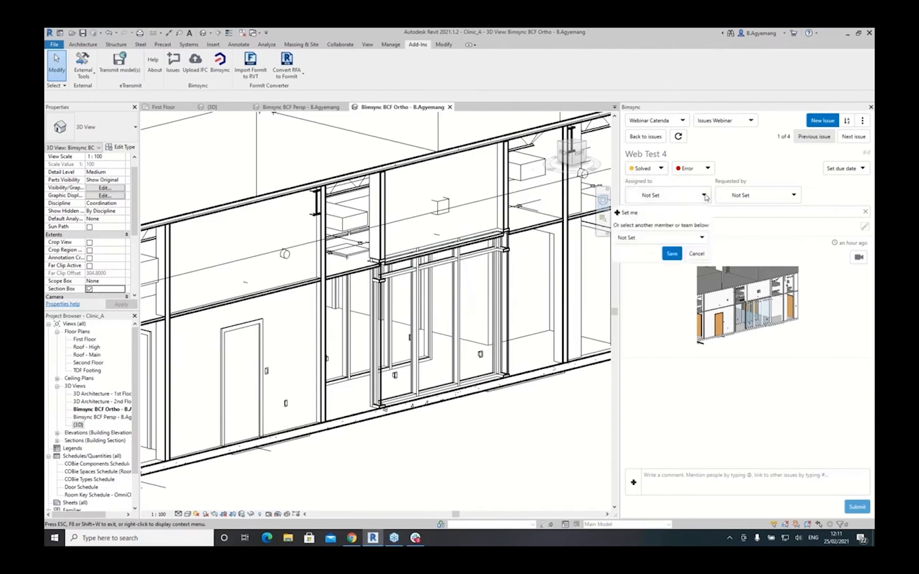
left_click(700, 237)
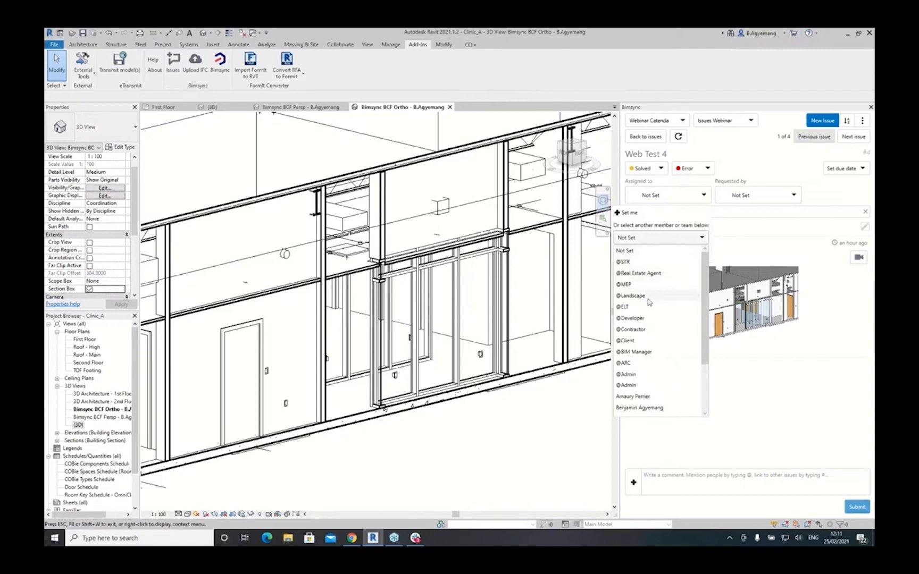
left_click(630, 351)
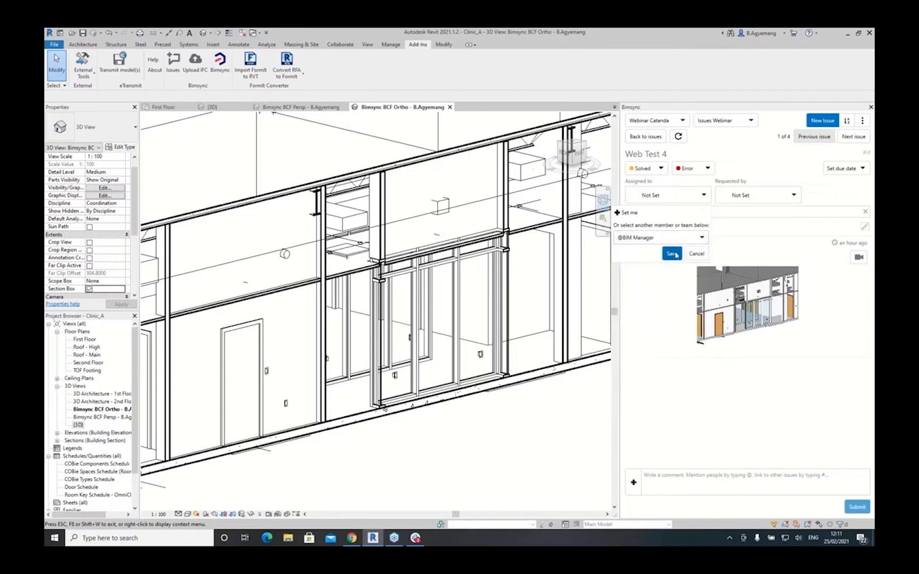
left_click(673, 254)
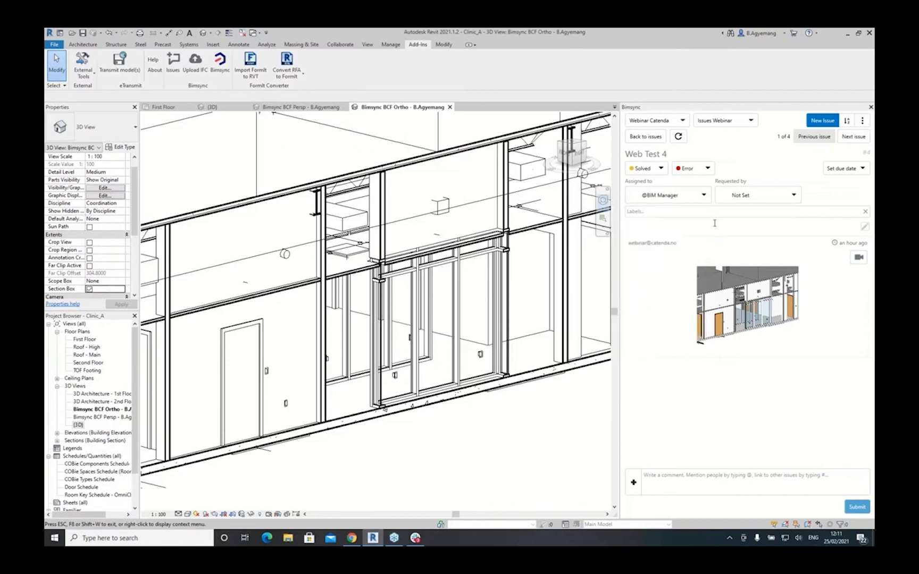
left_click(796, 197)
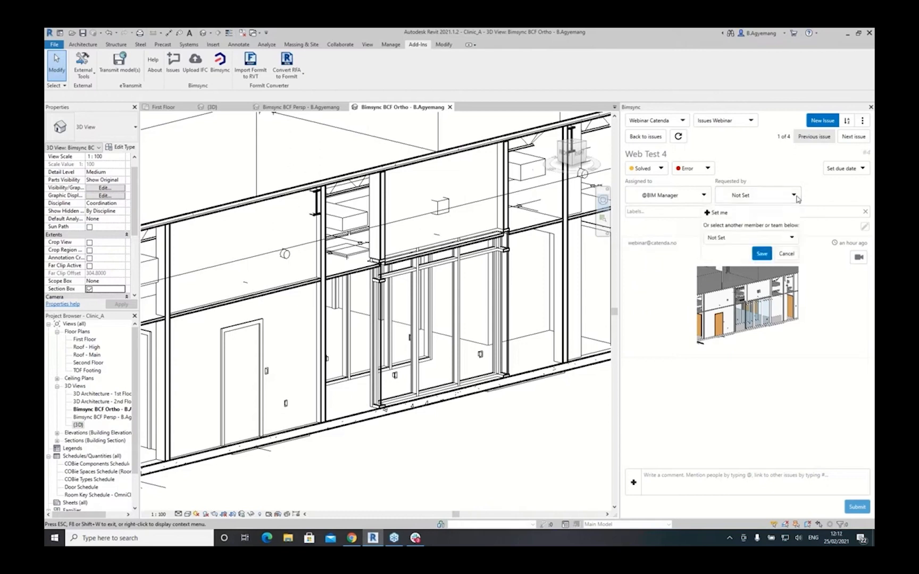
left_click(794, 238)
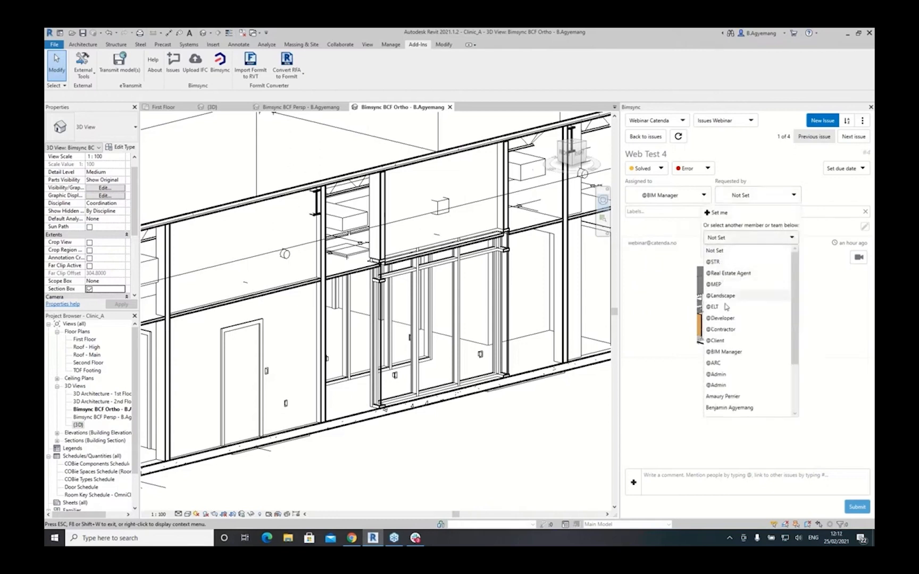
left_click(715, 363)
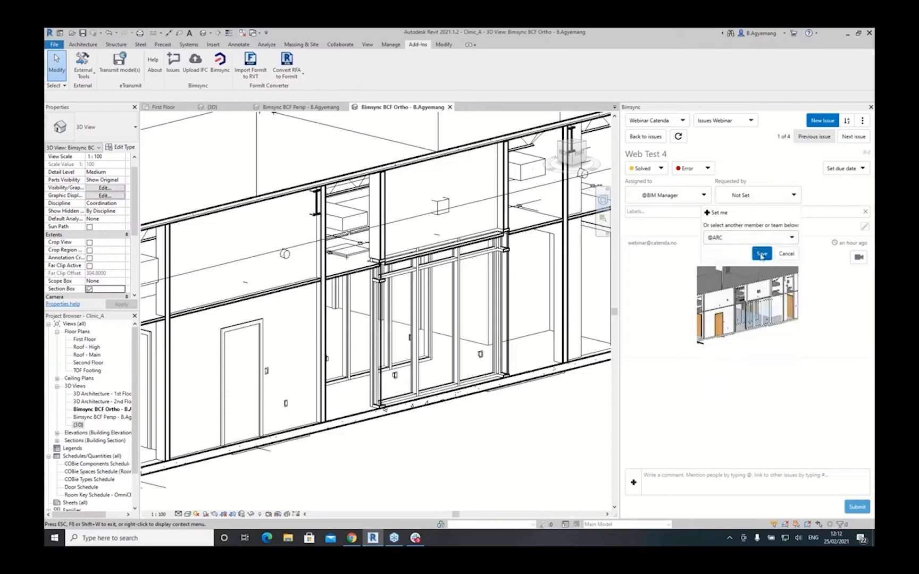
left_click(762, 255)
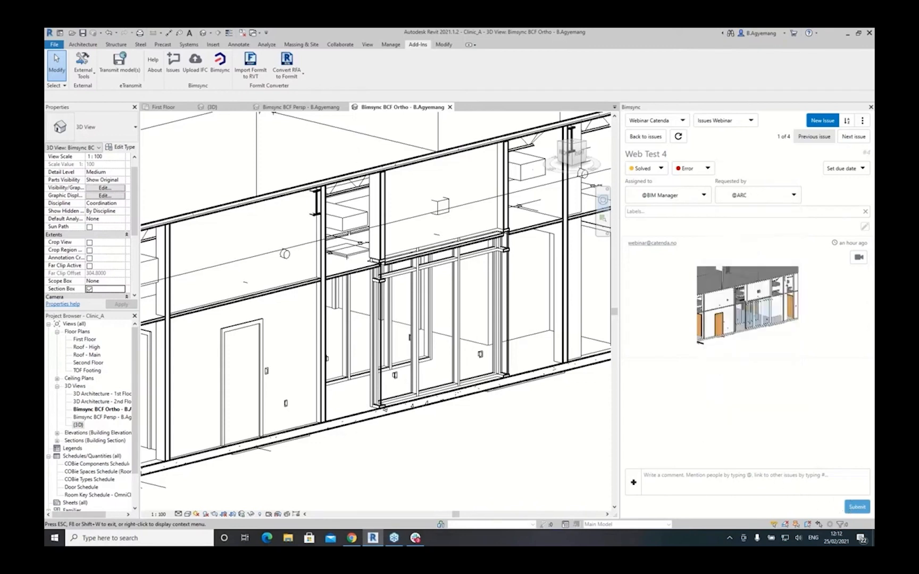
left_click(352, 537)
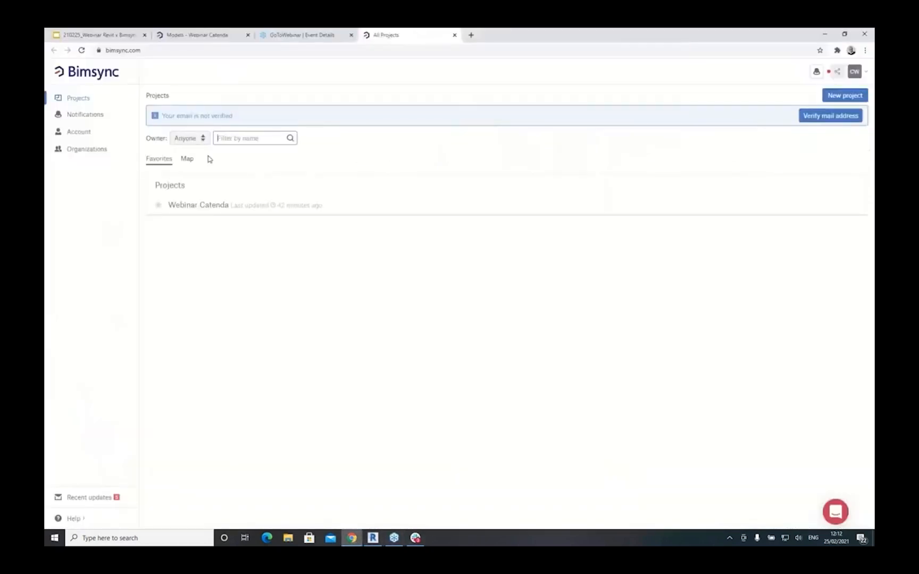
- Open issue Web Test 4 from Bimsync's issues list and load its saved 3D viewpoint
left_click(235, 37)
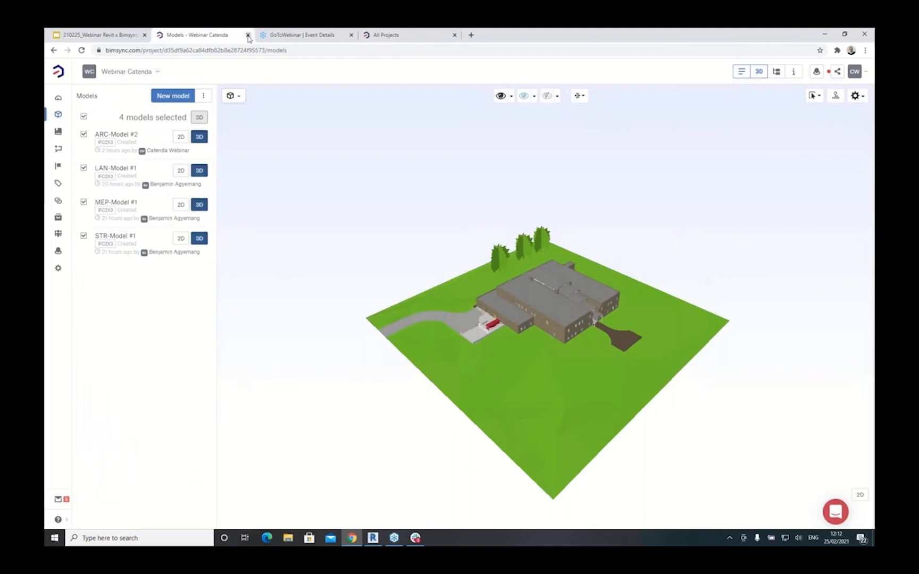
left_click(58, 149)
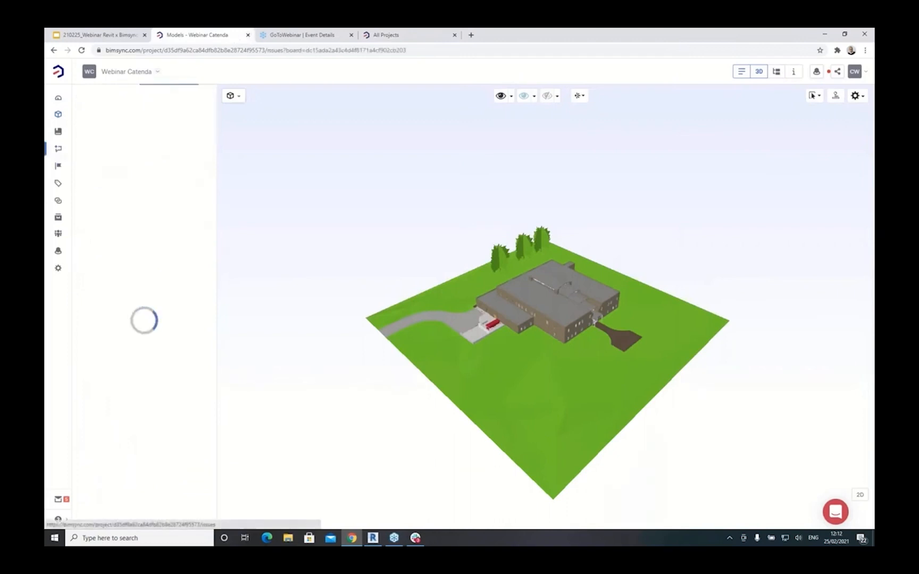
left_click(760, 71)
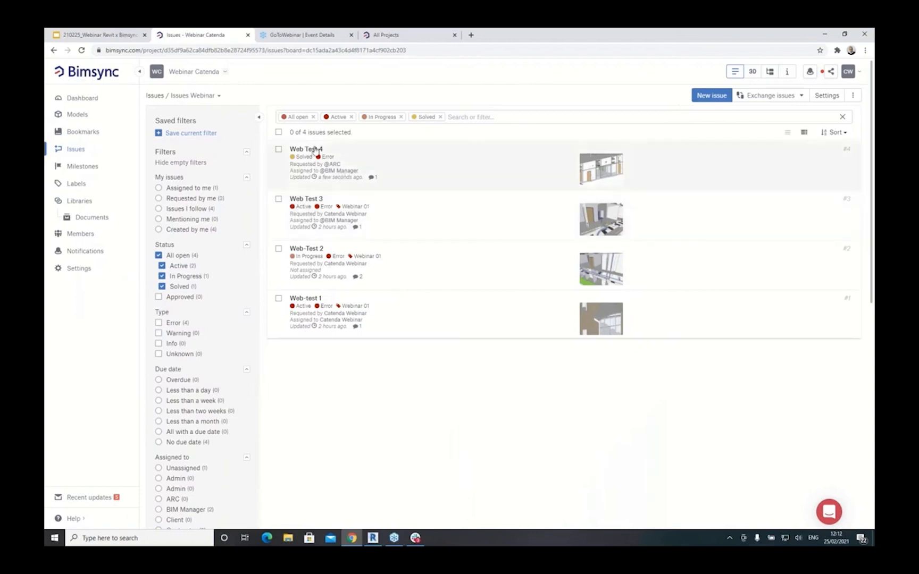
left_click(305, 150)
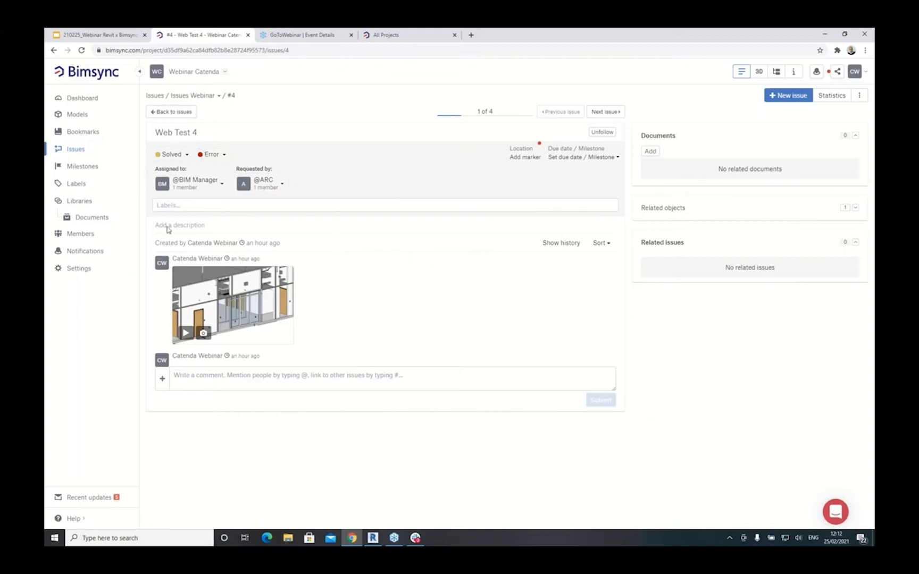
left_click(188, 335)
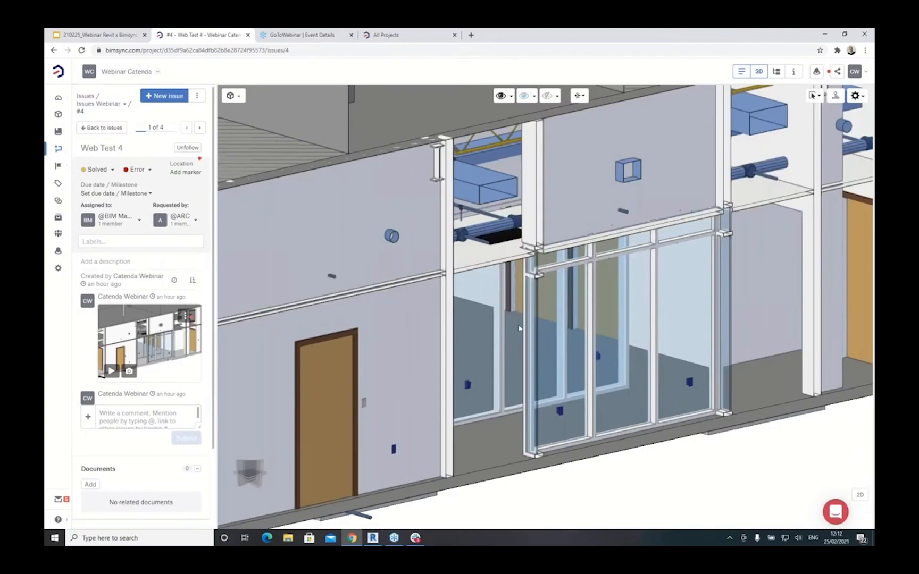
mouse_move(518, 325)
left_mouse_down()
mouse_move(500, 325)
mouse_move(483, 299)
mouse_move(480, 262)
mouse_move(543, 287)
mouse_move(503, 336)
left_mouse_up()
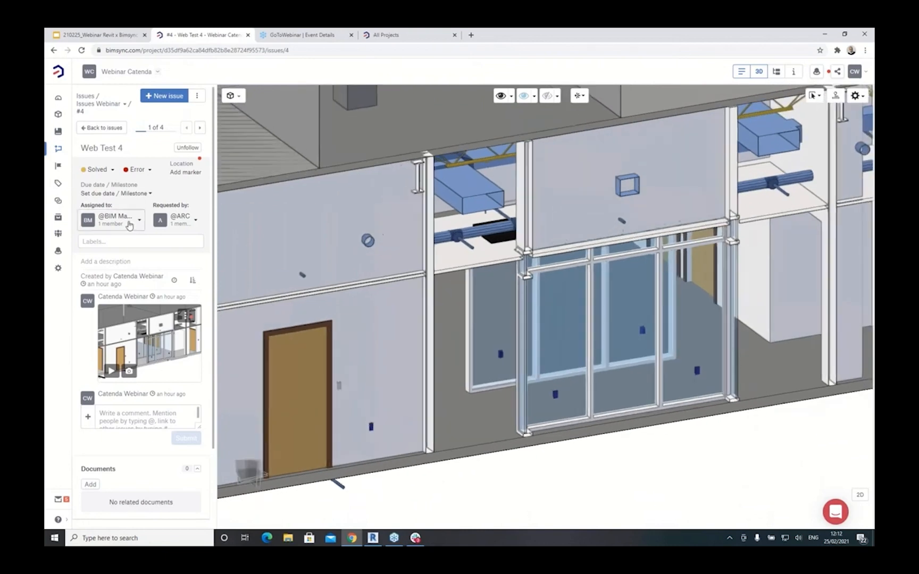
- Comment 'Issue approved' on Web Test 4 and set its status to Approved
left_click(114, 415)
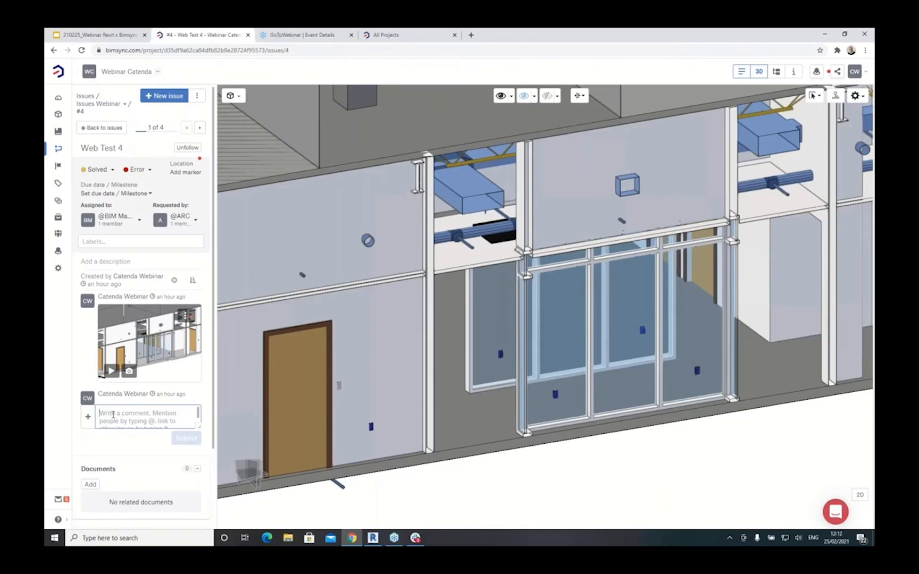
type("Issue approved")
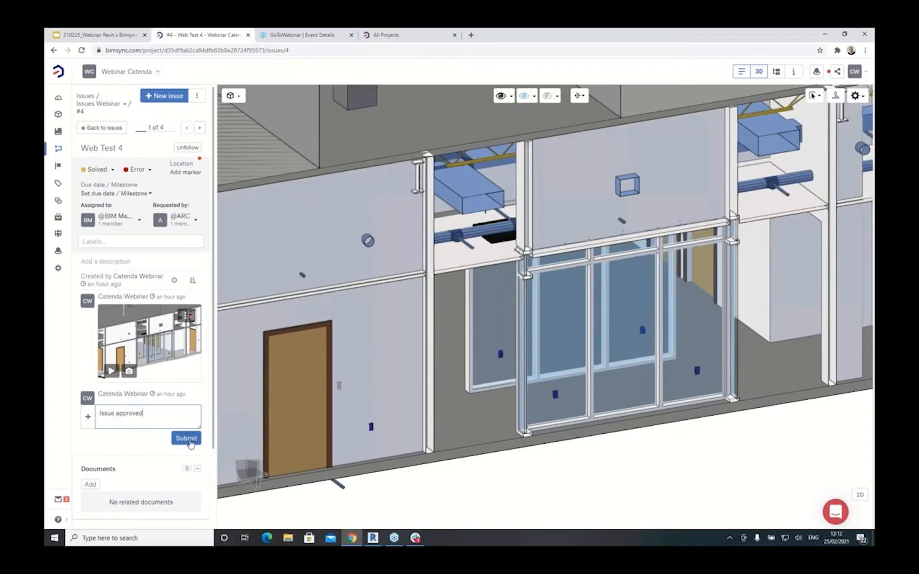
left_click(190, 442)
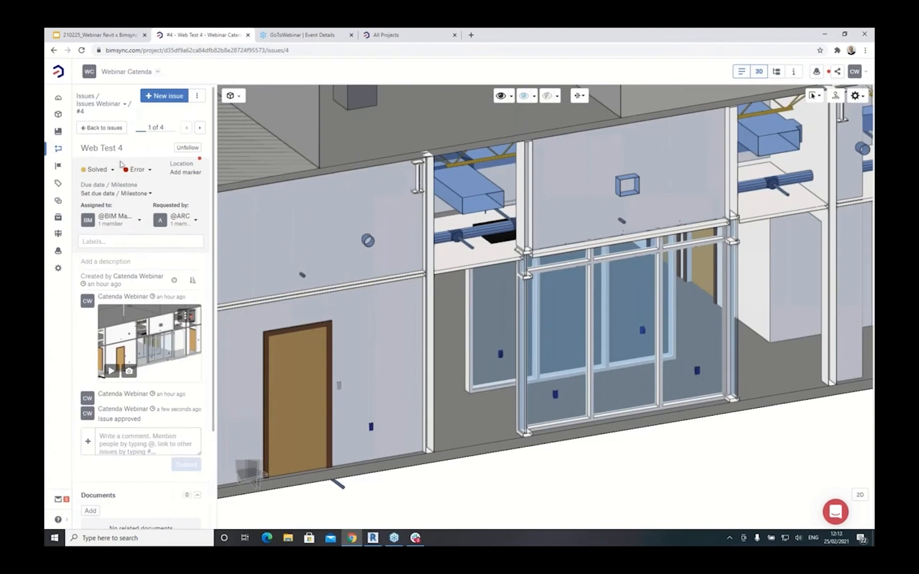
left_click(97, 169)
left_click(109, 226)
- Back in Revit, refresh Web Test 4 from the web and return to the issue list
left_click(373, 539)
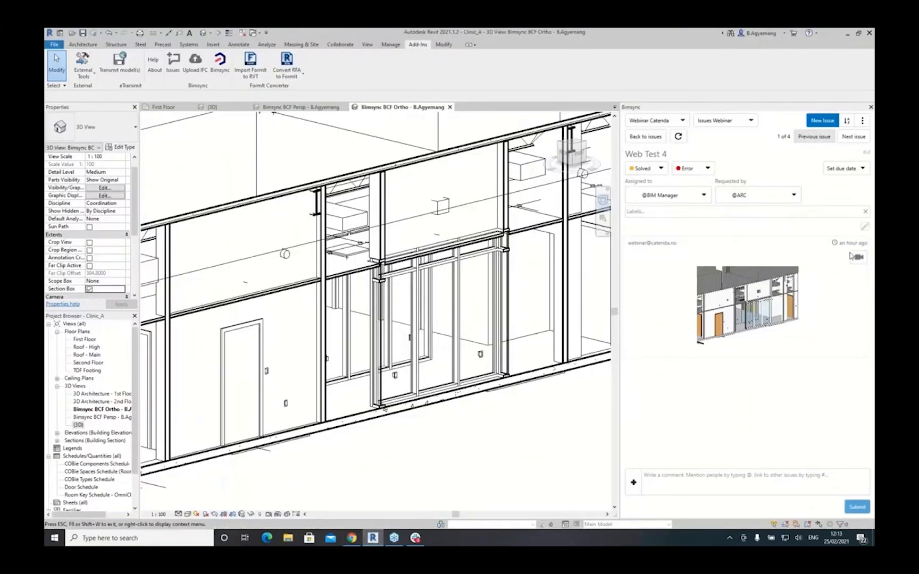
left_click(678, 137)
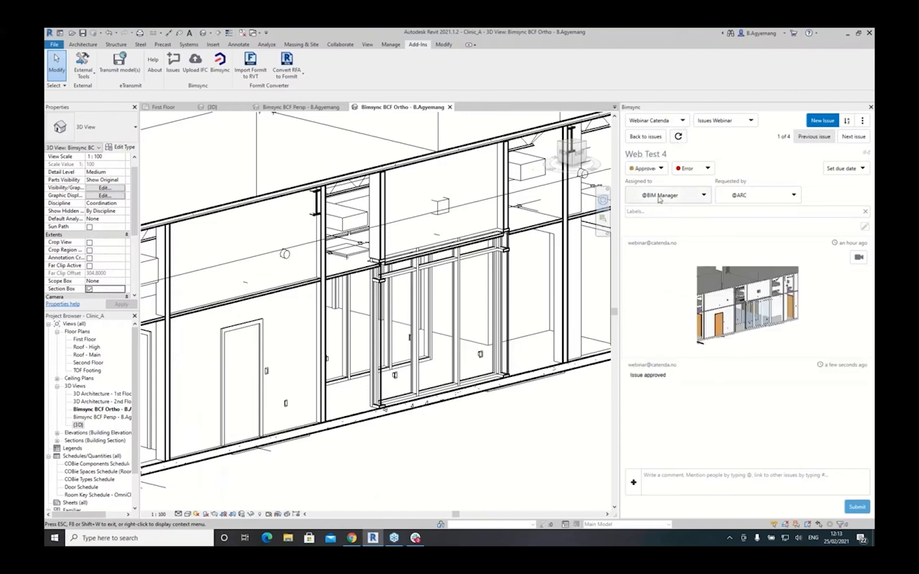
left_click(644, 137)
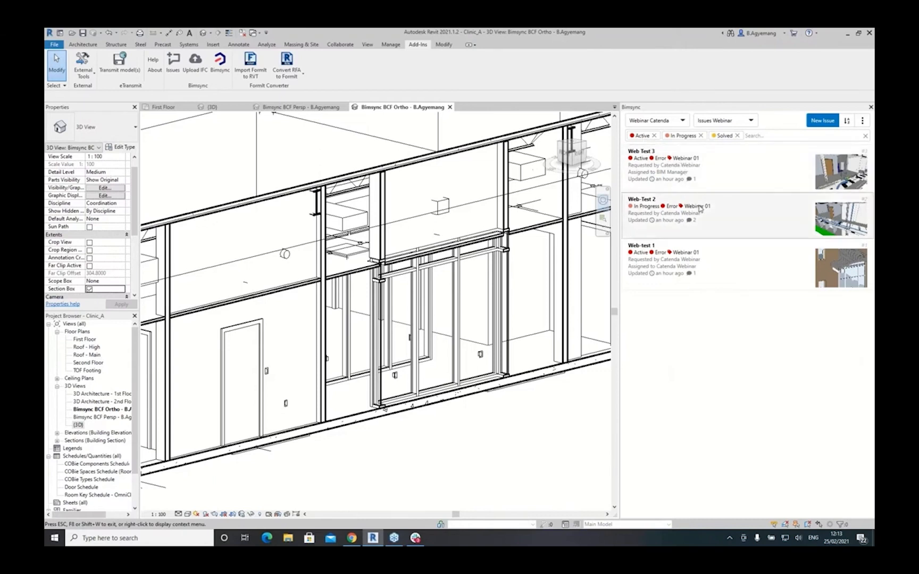
- Open and close the Bimsync project dropdown twice to check the selected project
left_click(655, 122)
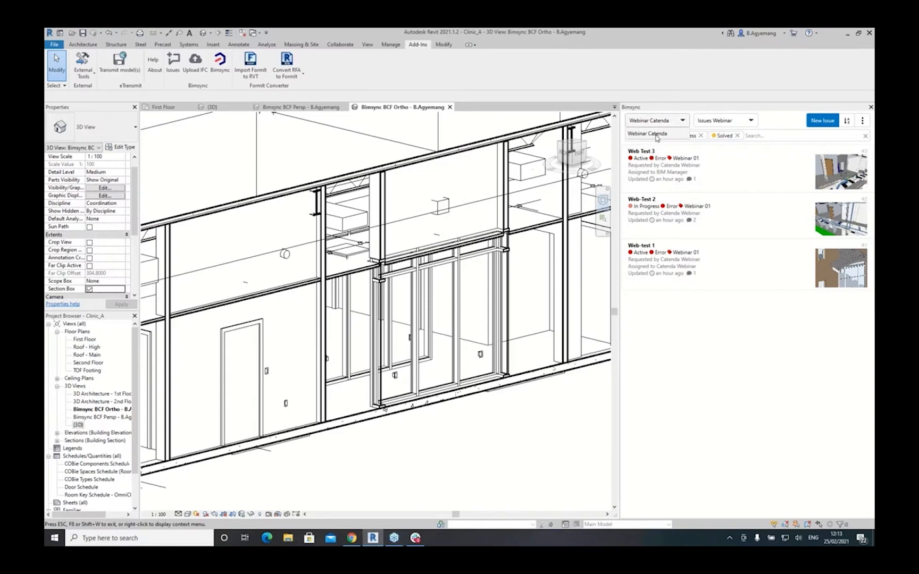
left_click(656, 136)
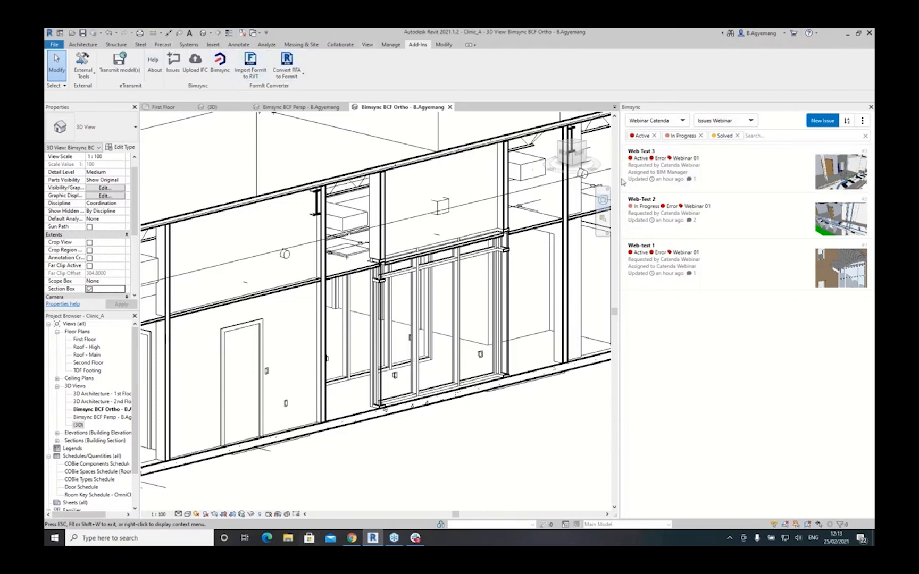
left_click(658, 123)
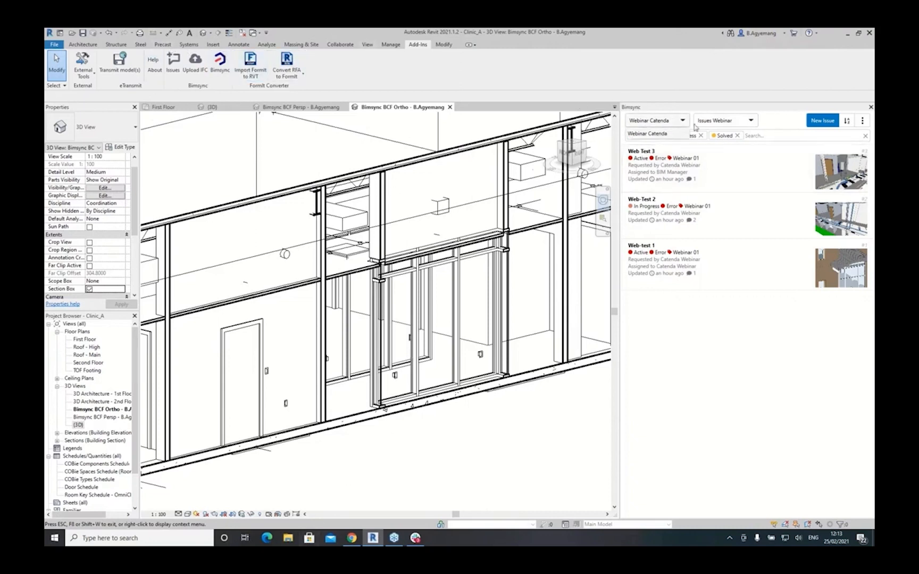
left_click(722, 123)
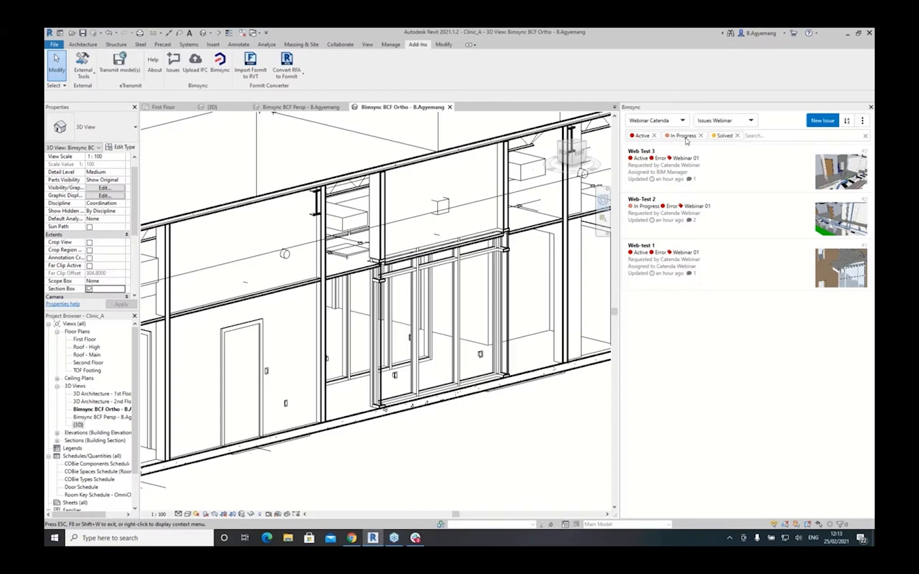
- Remove the Solved, In Progress and Active filters, then open Web Test 4 to check its 'Issue approved' comment
left_click(737, 135)
left_click(701, 136)
left_click(654, 136)
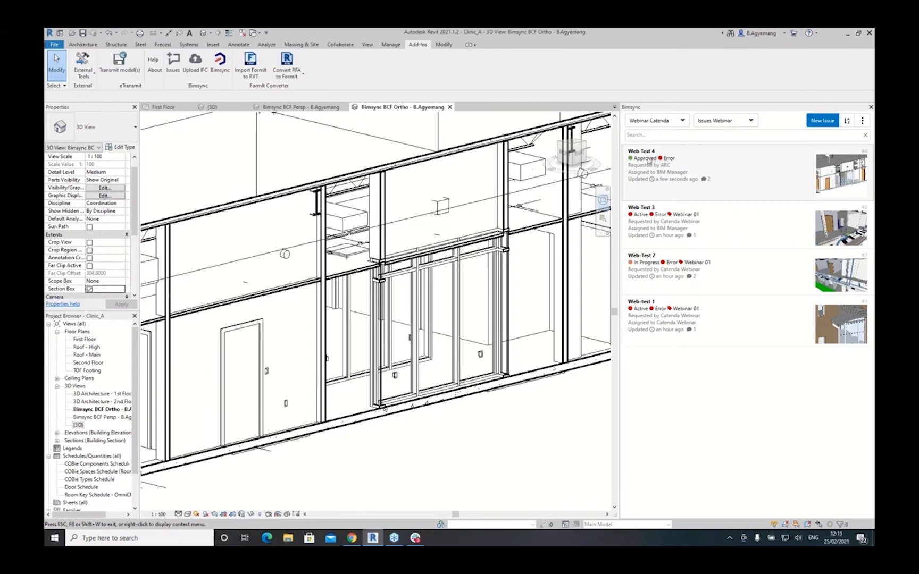
left_click(644, 160)
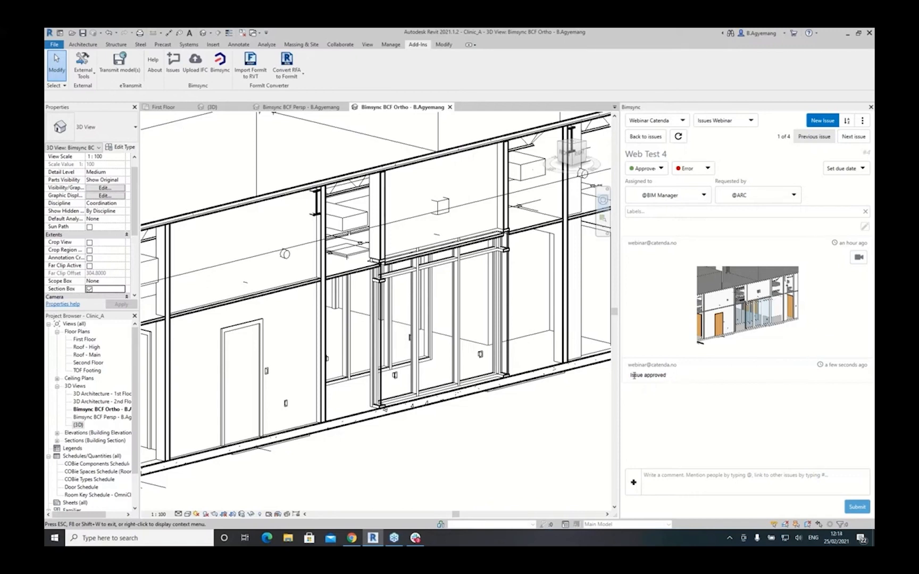
left_click_drag(633, 375, 666, 376)
- Open the full 3D view, turn on the section box and pull a face inward to cut the model
scroll(402, 317, "down", 3)
double_click(78, 425)
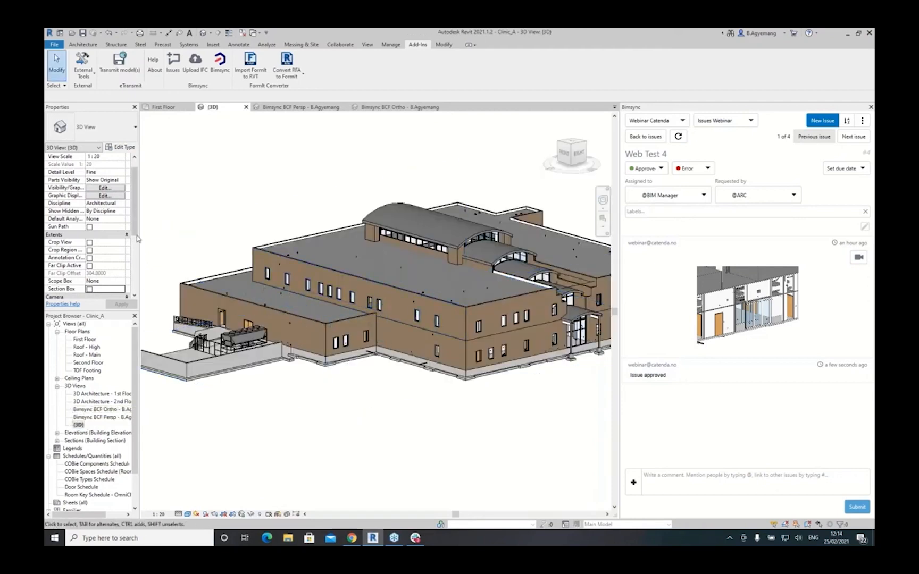
scroll(137, 242, "down", 5)
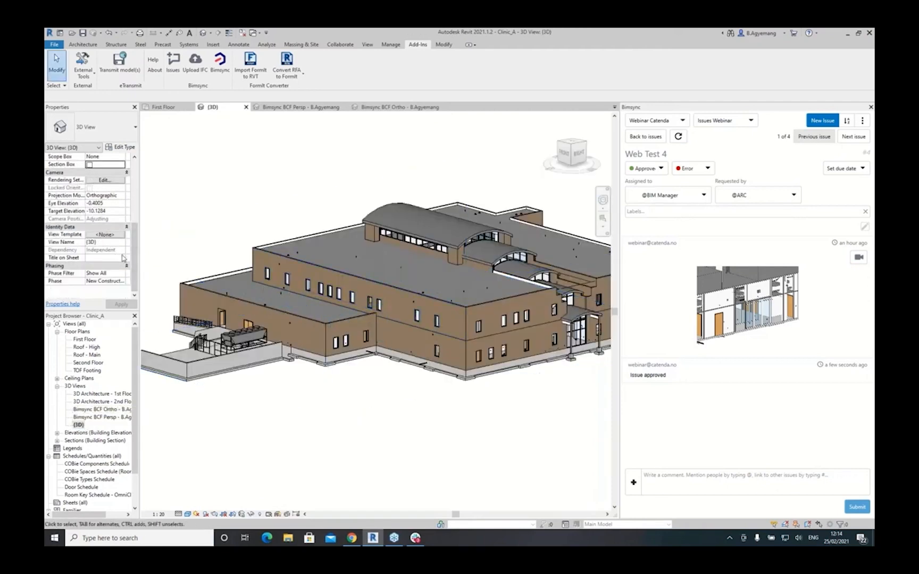
left_click_drag(135, 258, 135, 232)
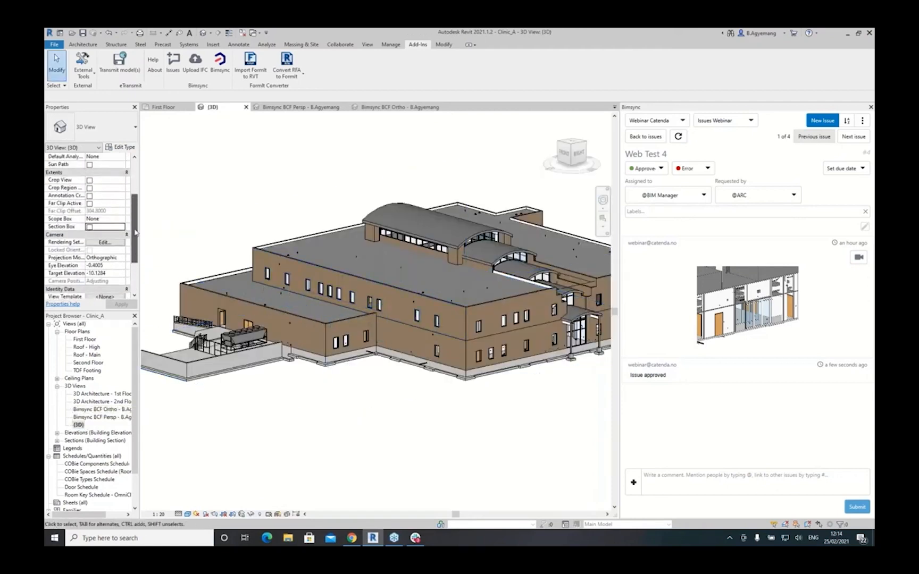
left_click(89, 227)
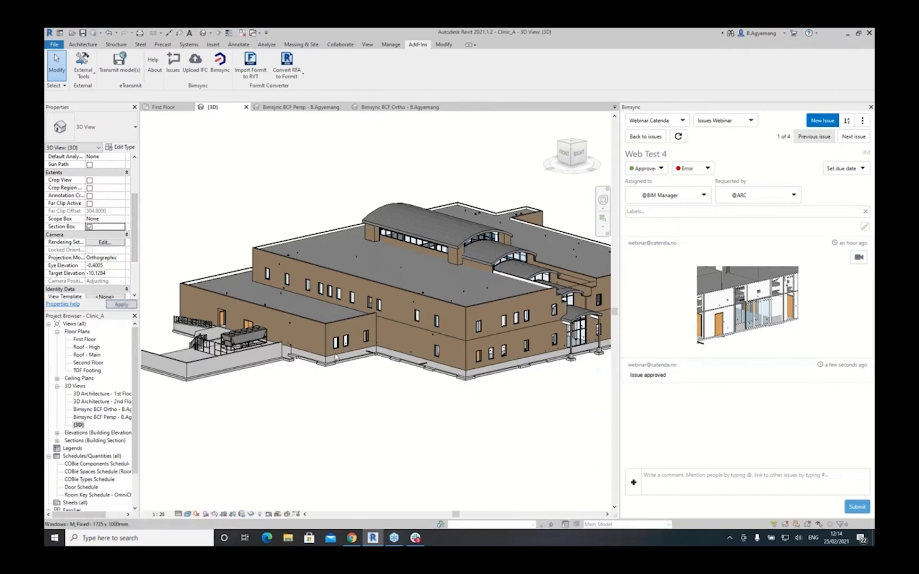
scroll(334, 357, "down", 5)
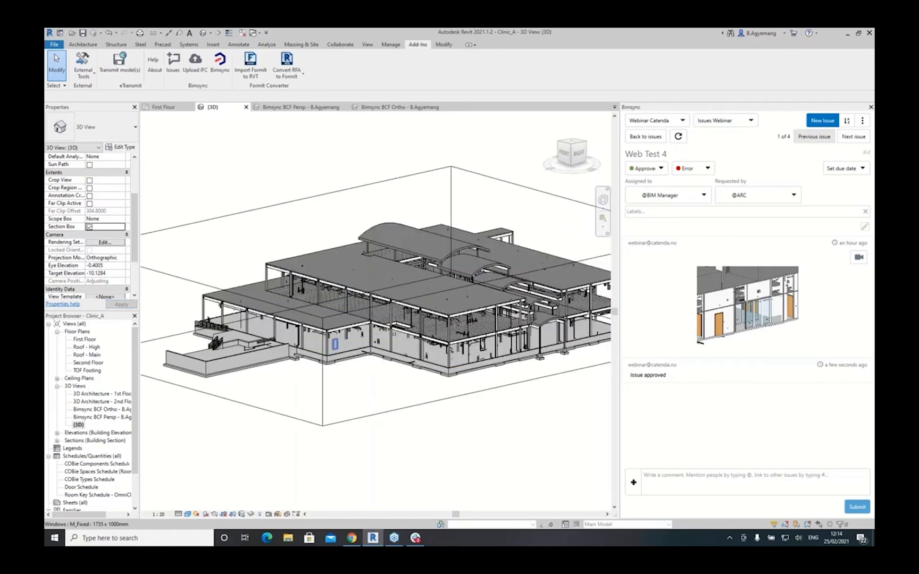
left_click(494, 256)
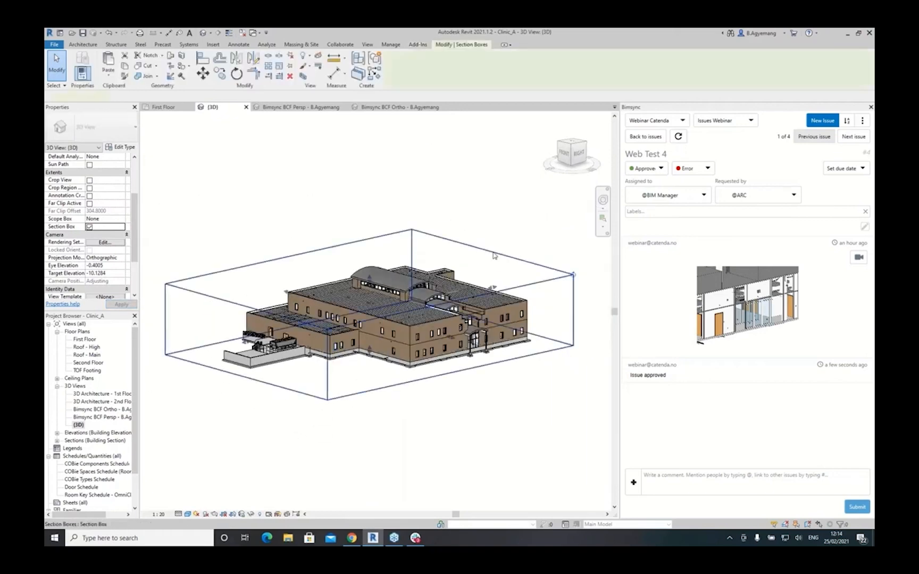
left_click_drag(493, 288, 603, 200)
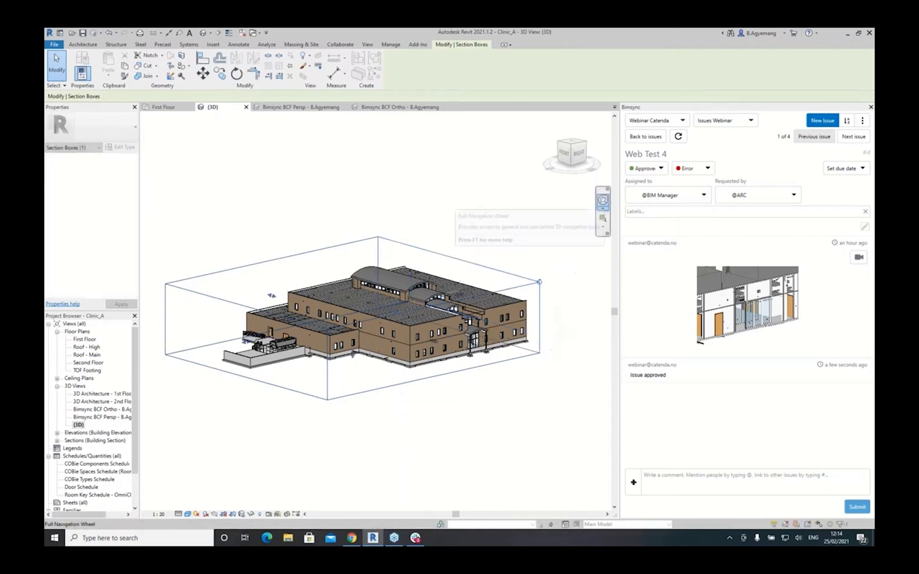
- Orbit to the back of the model, zoom in, and return from Web Test 4 to the issue list
left_click(603, 201)
left_click_drag(482, 262, 261, 236)
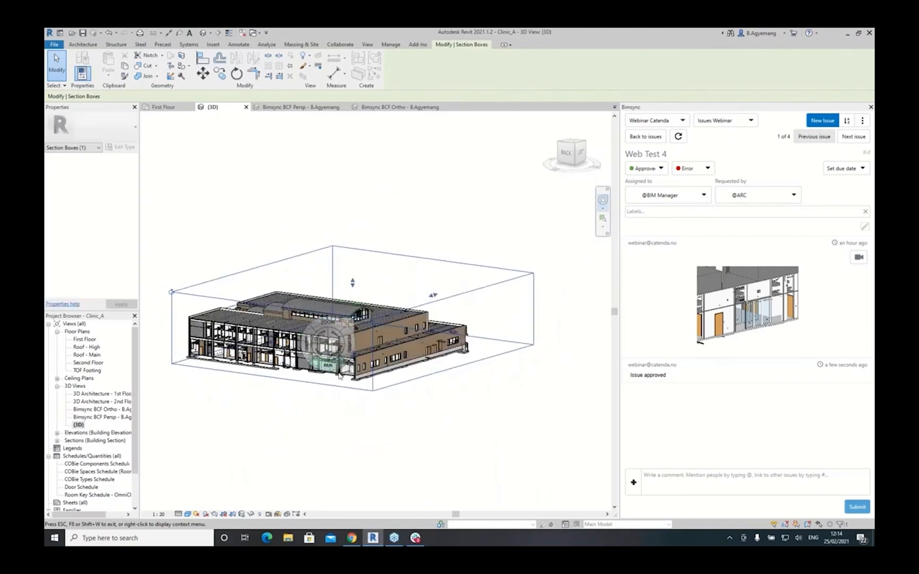
scroll(278, 345, "up", 5)
scroll(278, 344, "up", 6)
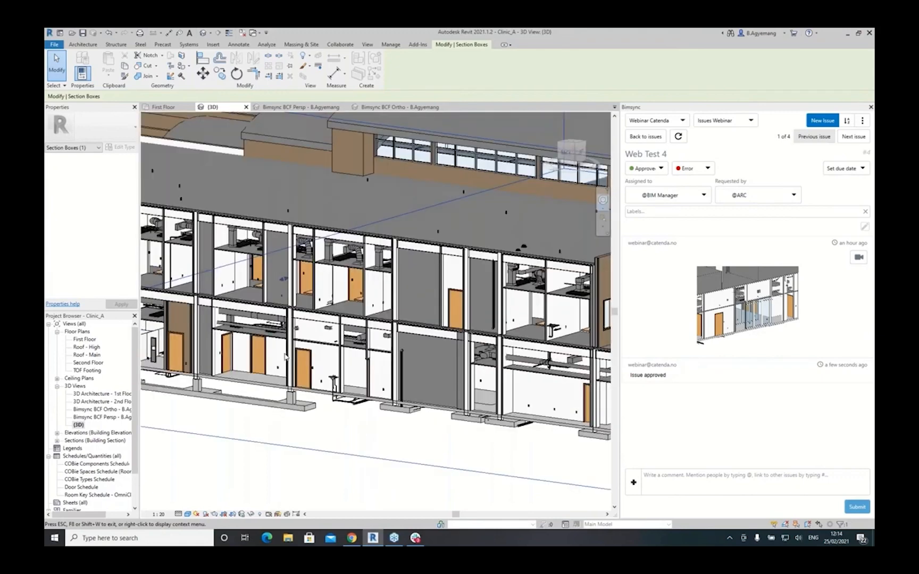
scroll(328, 392, "up", 6)
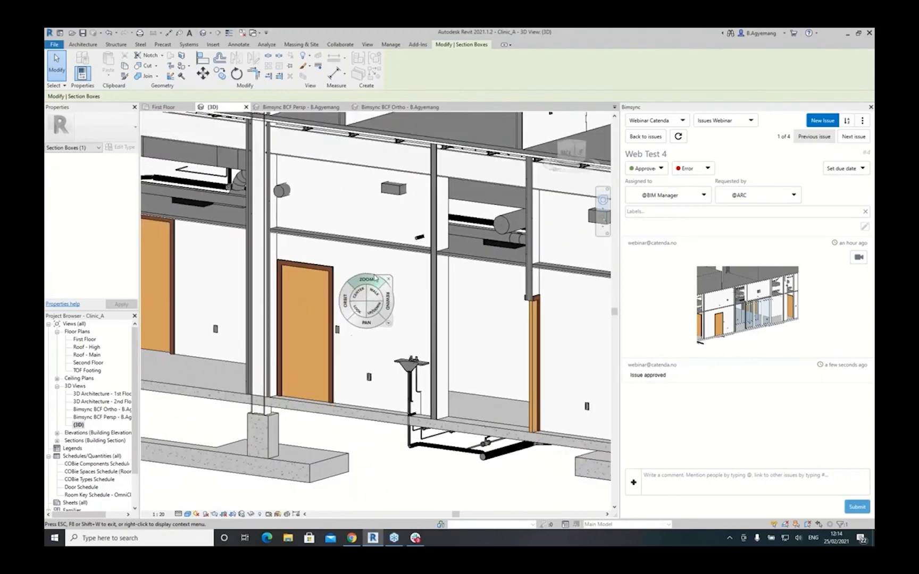
left_click(656, 137)
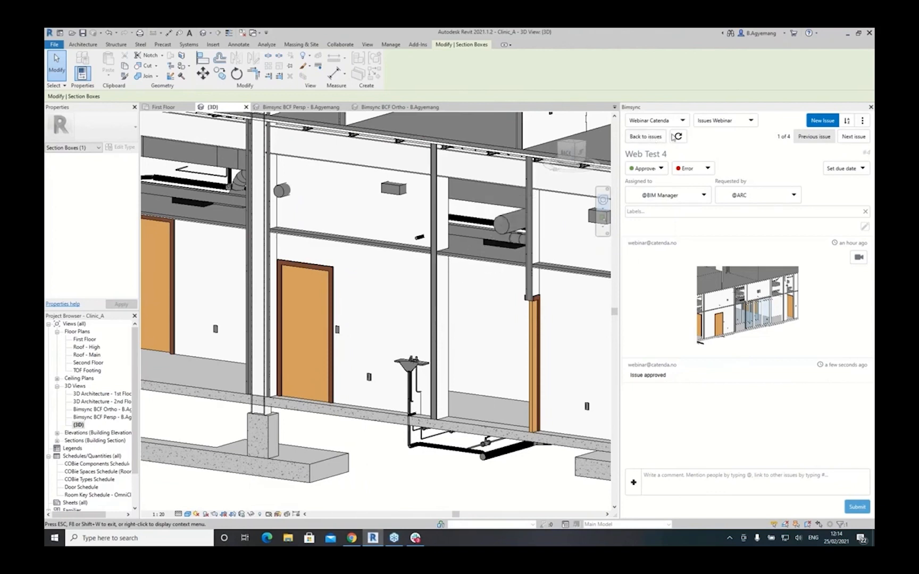
left_click(823, 121)
left_click(644, 154)
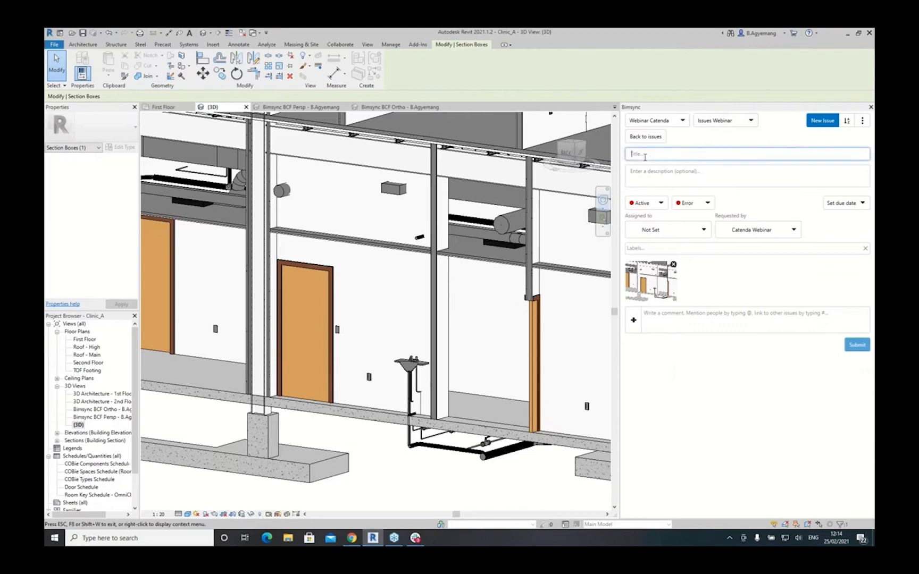
type("Web Test 06")
left_click(685, 233)
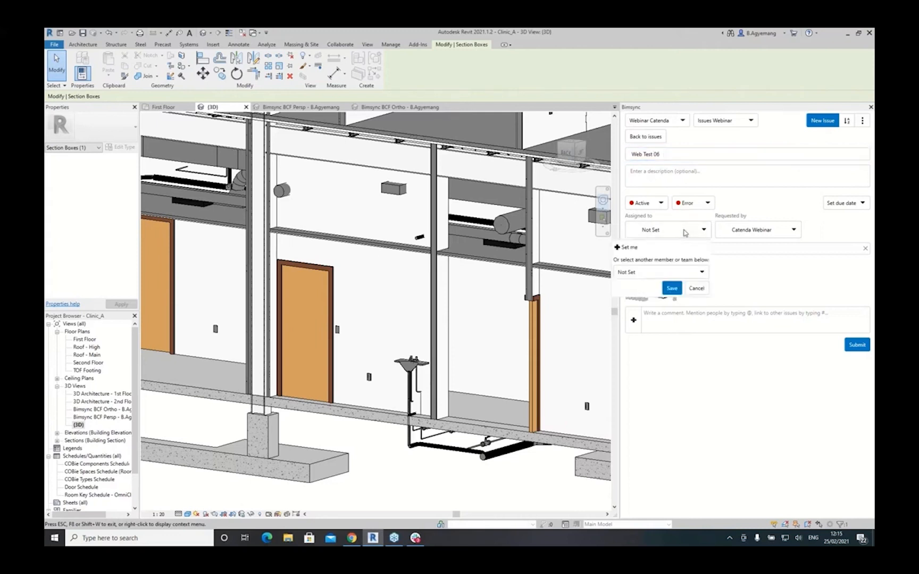
left_click(701, 273)
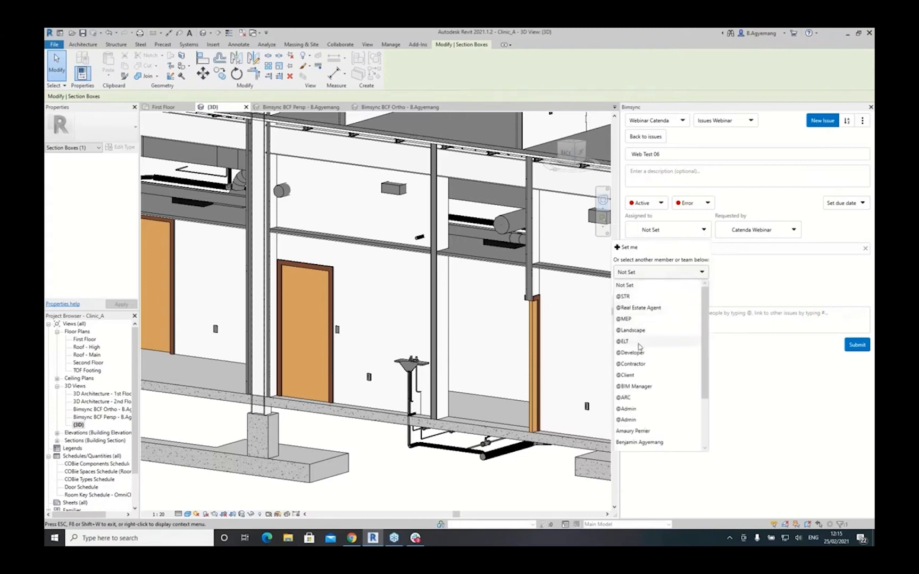
left_click(634, 364)
left_click(671, 288)
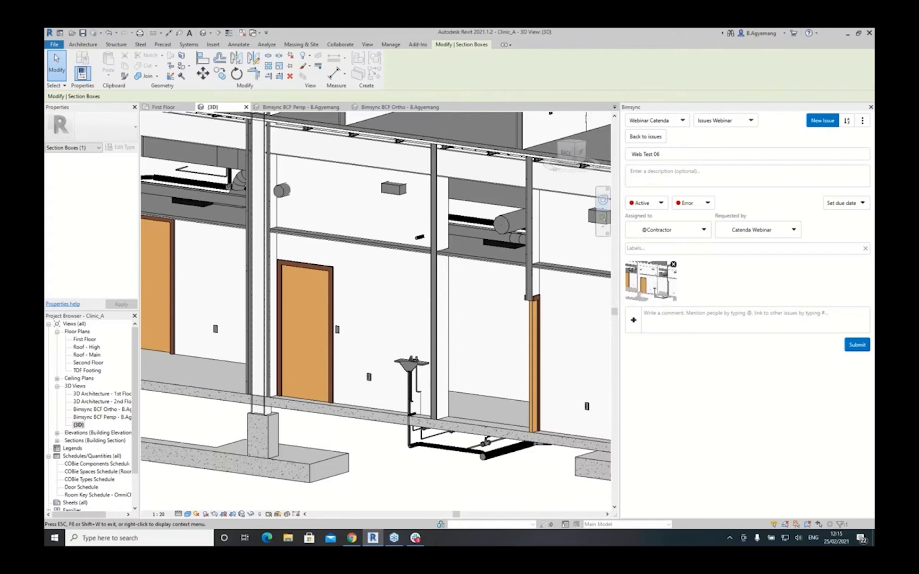
- Add the first comment 'Please chechk pipework' and submit the new issue
left_click(641, 172)
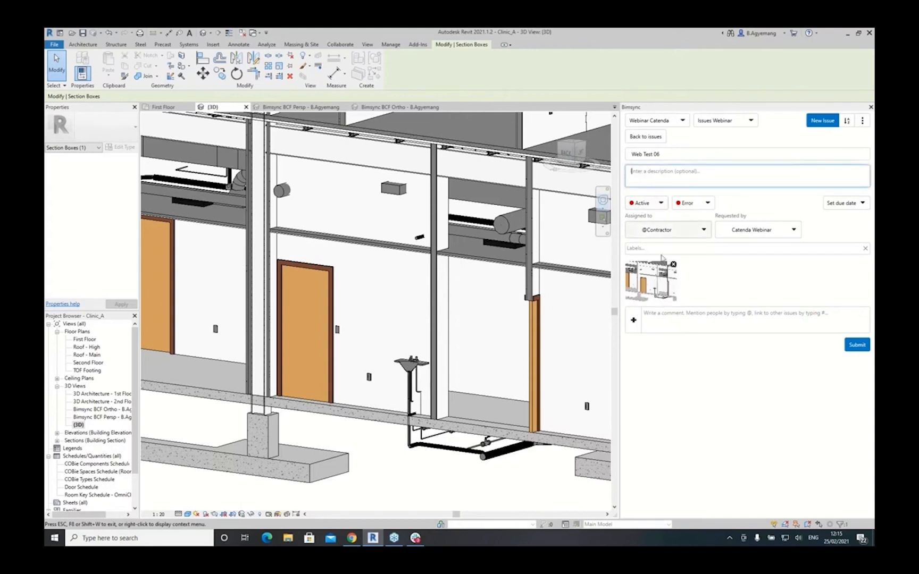
left_click(660, 322)
type("Plea")
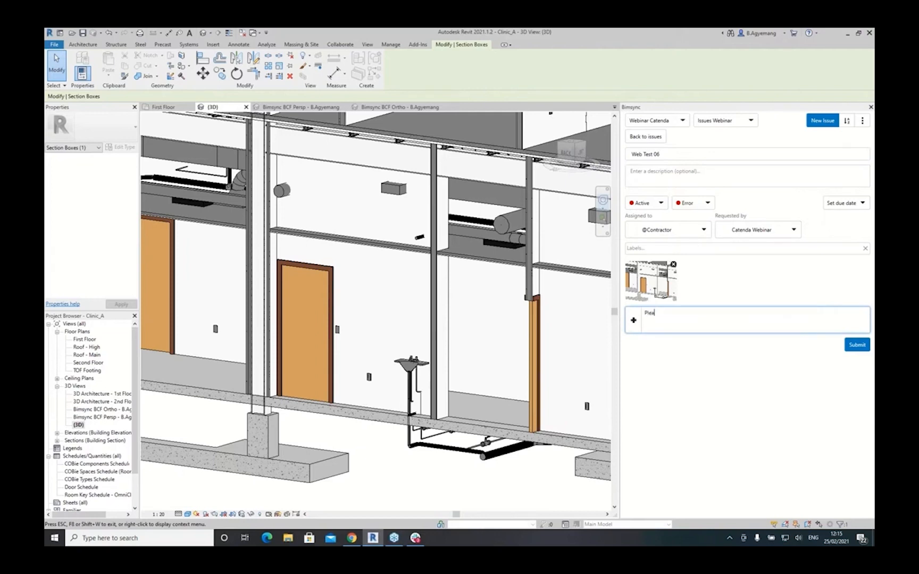
type("se ")
type("chec")
type("h")
type("k ")
type("pipework")
left_click(857, 345)
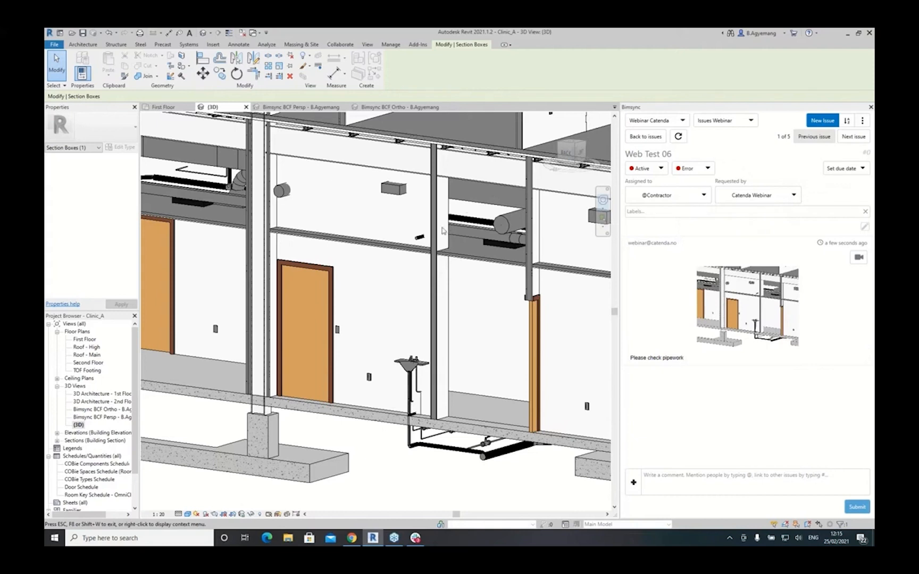
mouse_move(383, 542)
- In Bimsync web, close the 3D viewer, open Web Test 06 from the issues list and load its viewpoint
left_click(351, 537)
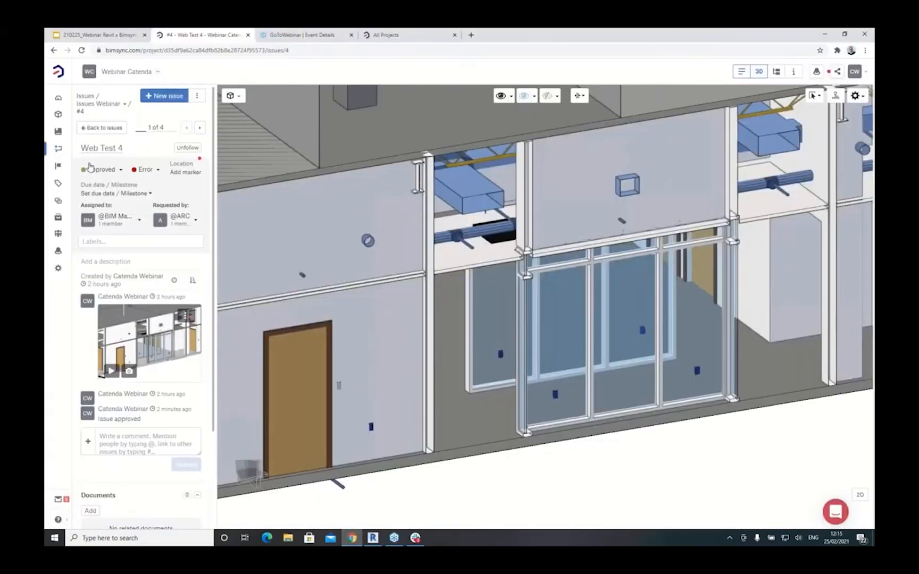
left_click(759, 71)
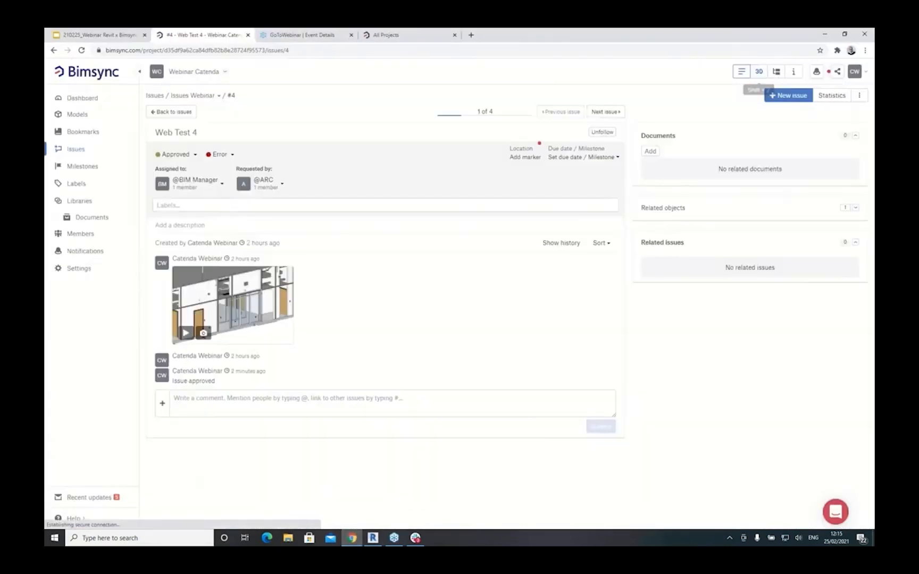
left_click(76, 150)
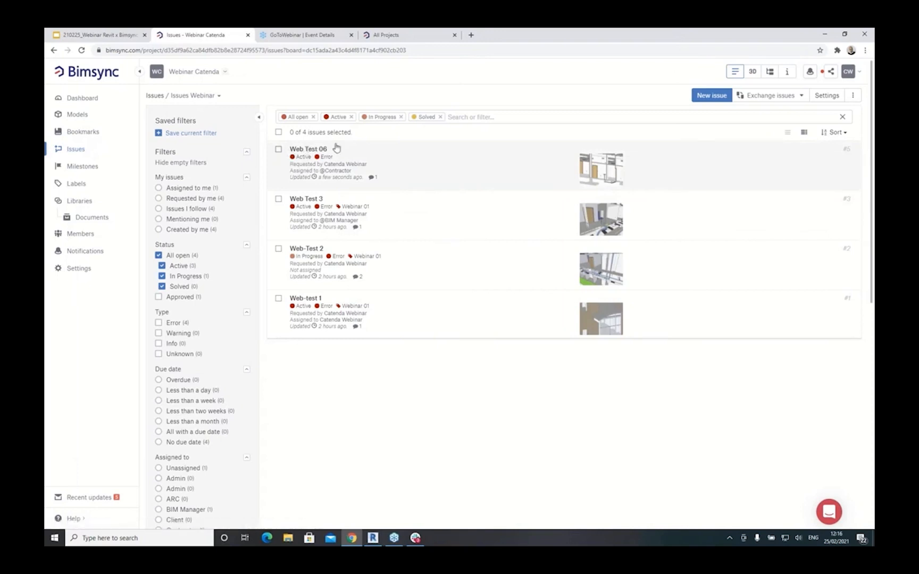
left_click(314, 150)
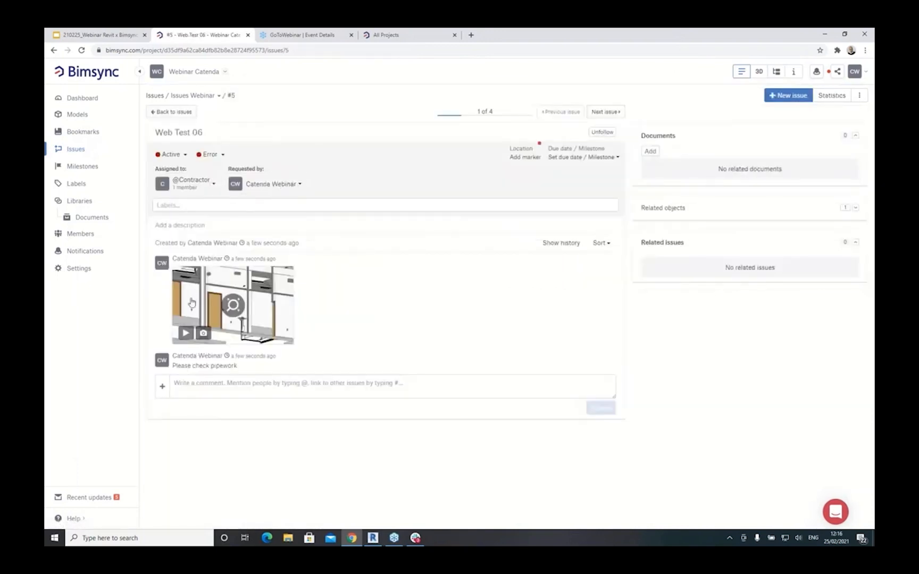
left_click(186, 334)
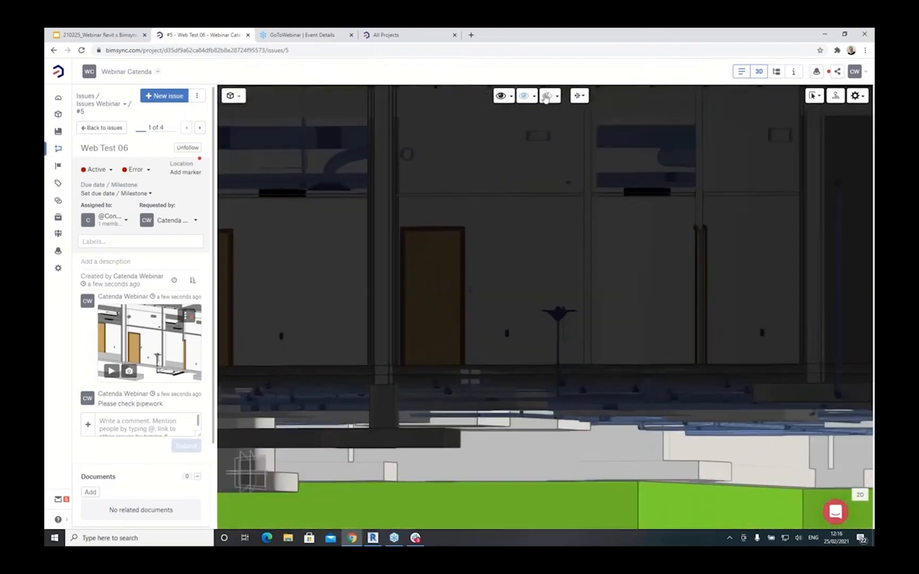
- Switch the viewer from Sketch to Regular rendering, orbit to the sink, and start the reply 'Pipework is fine with me'
left_click(583, 96)
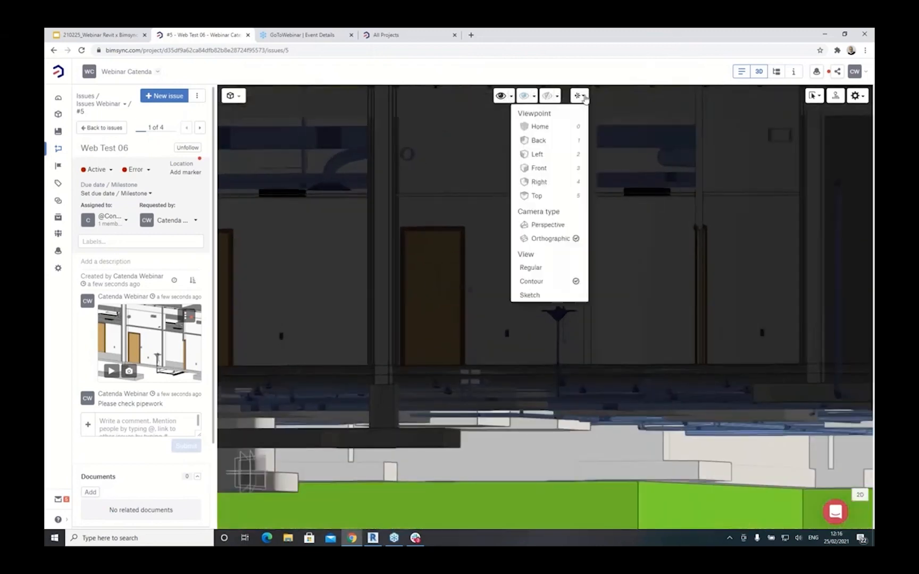
left_click(532, 296)
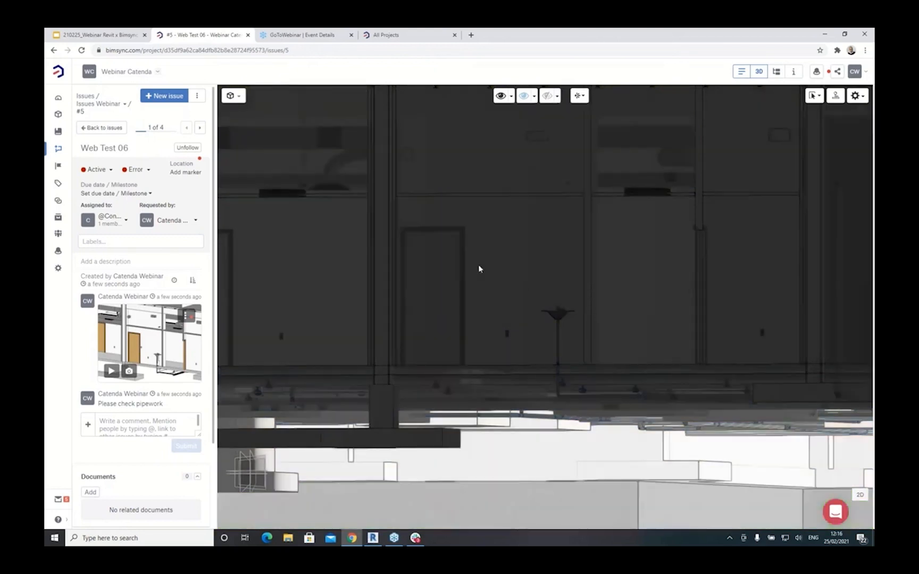
left_click(580, 96)
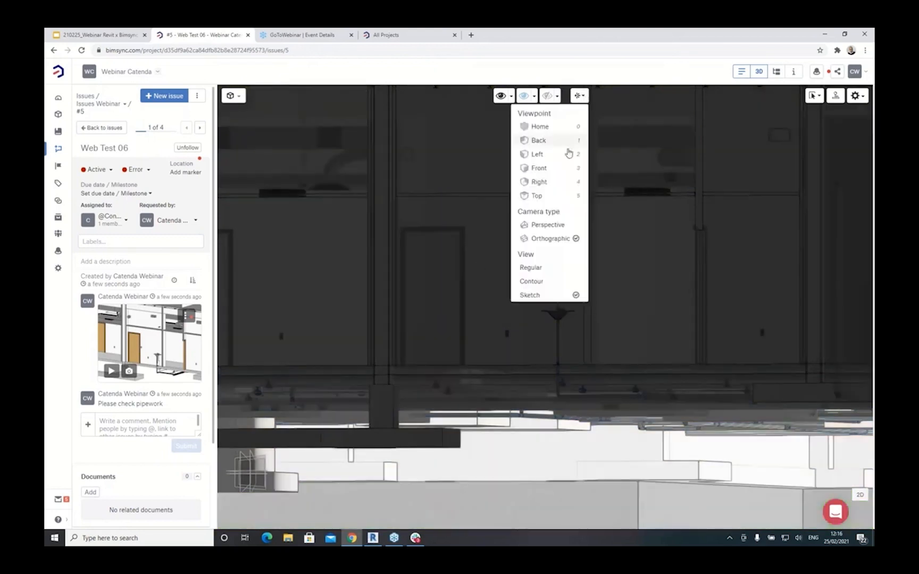
left_click(530, 268)
left_click_drag(498, 248, 475, 299)
scroll(532, 319, "up", 4)
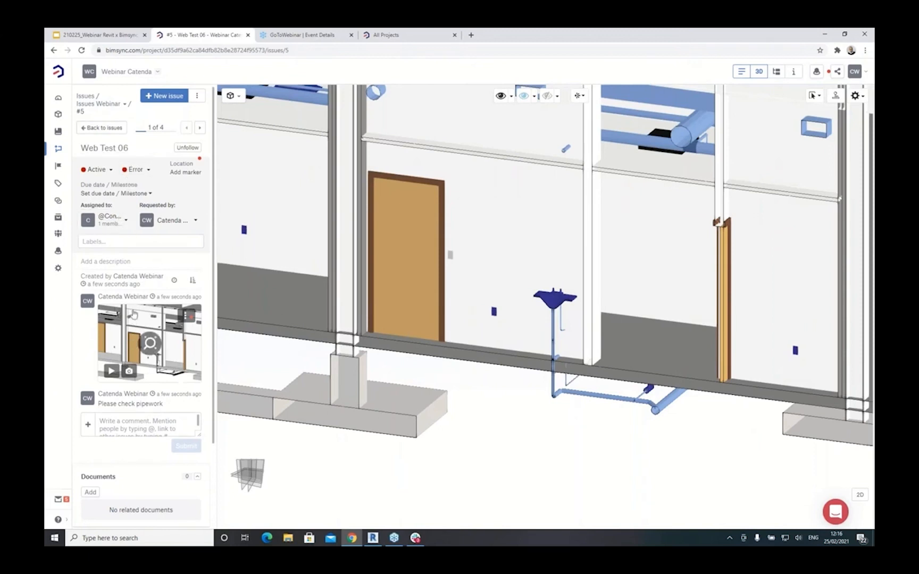
left_click(126, 421)
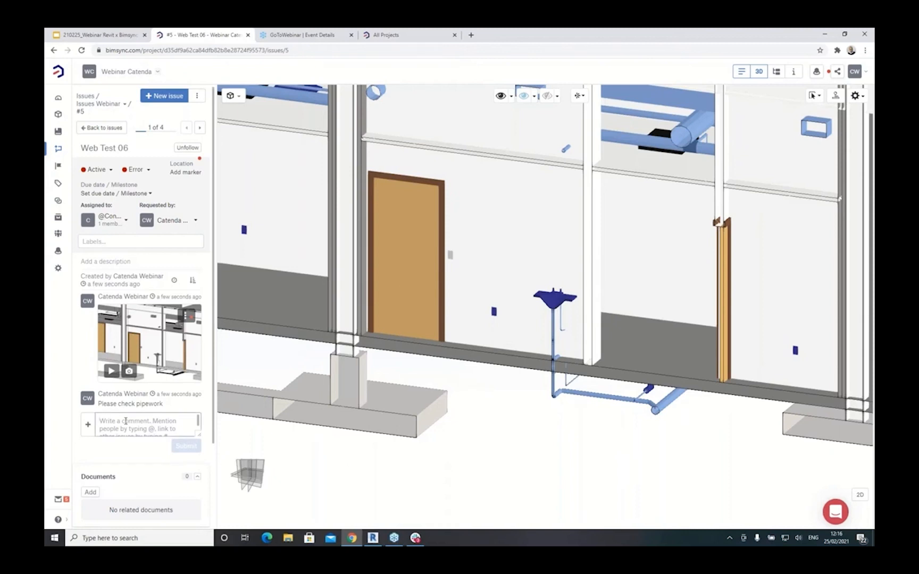
type("Pipe")
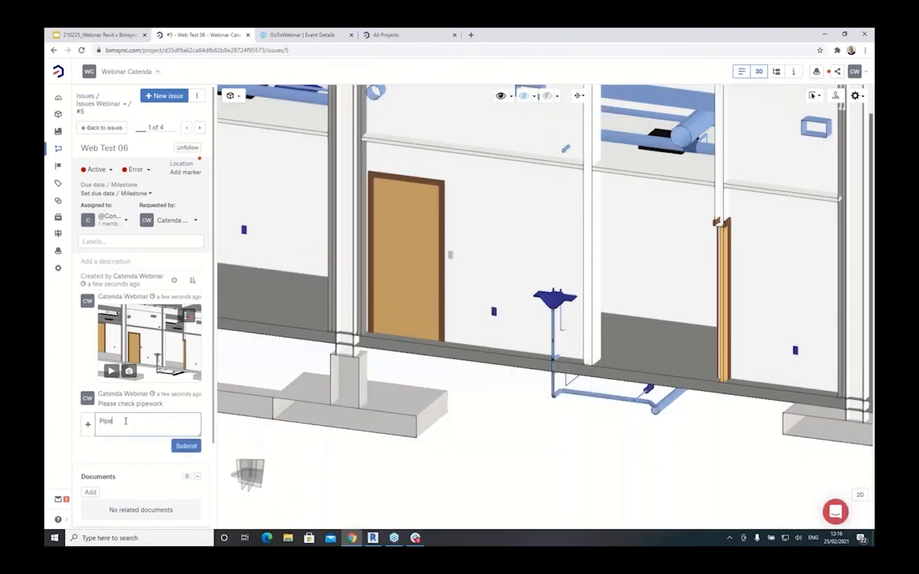
type("work is fine with me")
- Post the reply on Web Test 06 and change its status to Solved
left_click(184, 449)
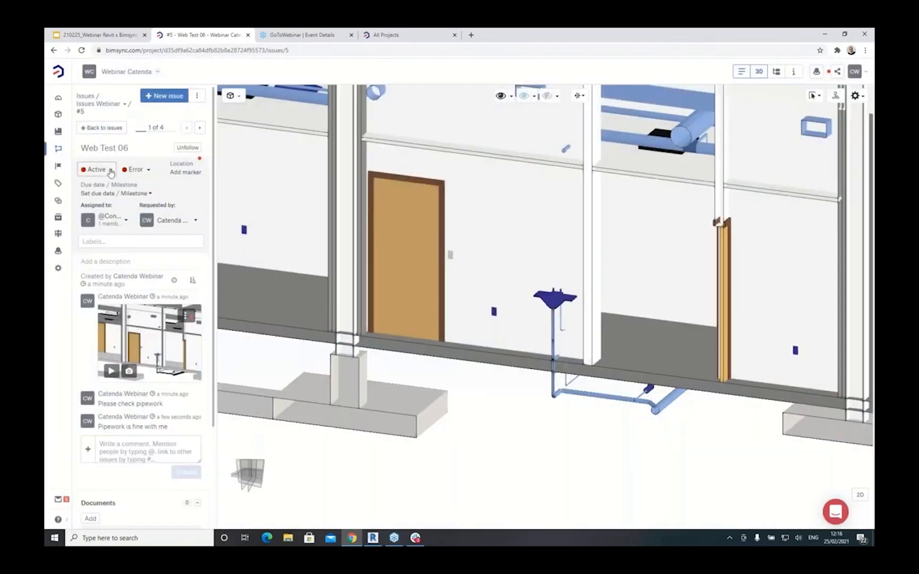
left_click(109, 170)
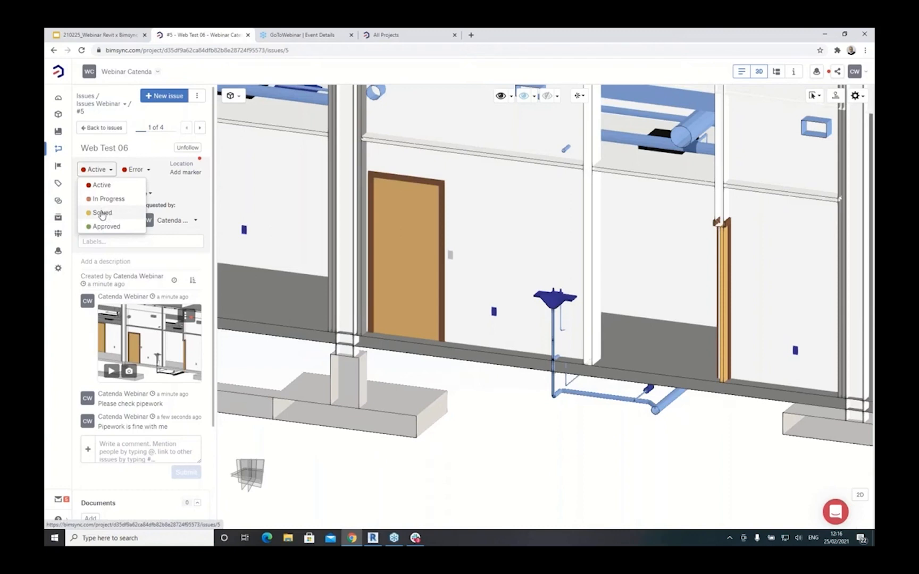
left_click(102, 213)
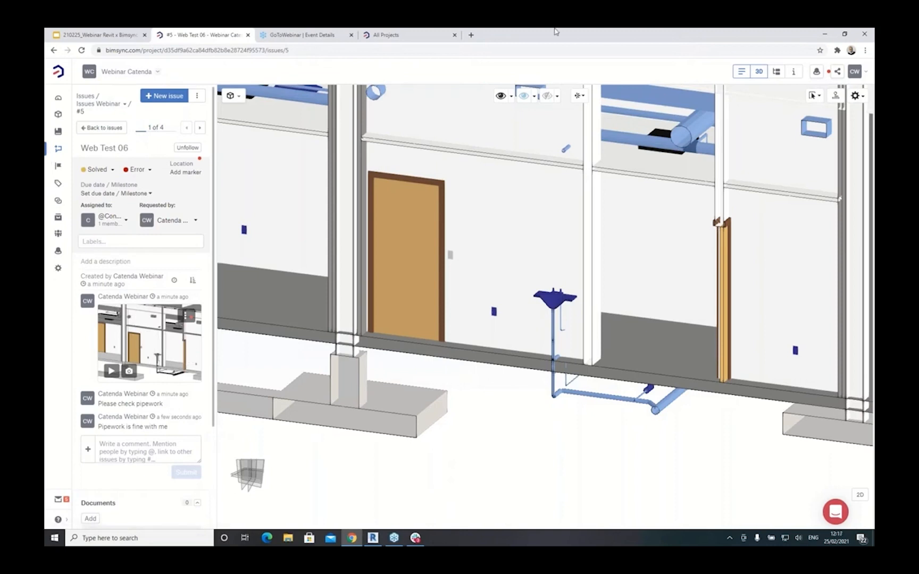
left_click(373, 537)
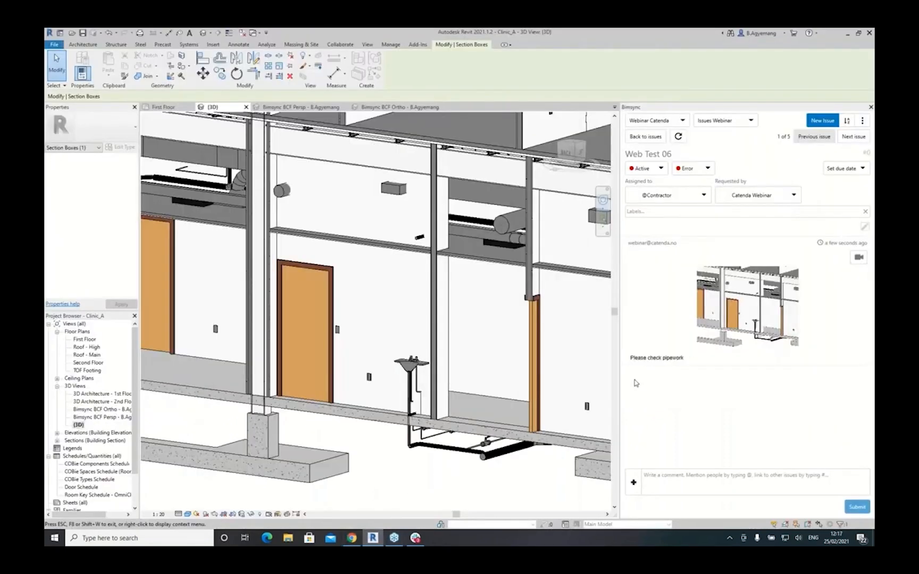
- Refresh Web Test 06 in Revit's Bimsync panel to pull in its Solved status and new reply
left_click(677, 136)
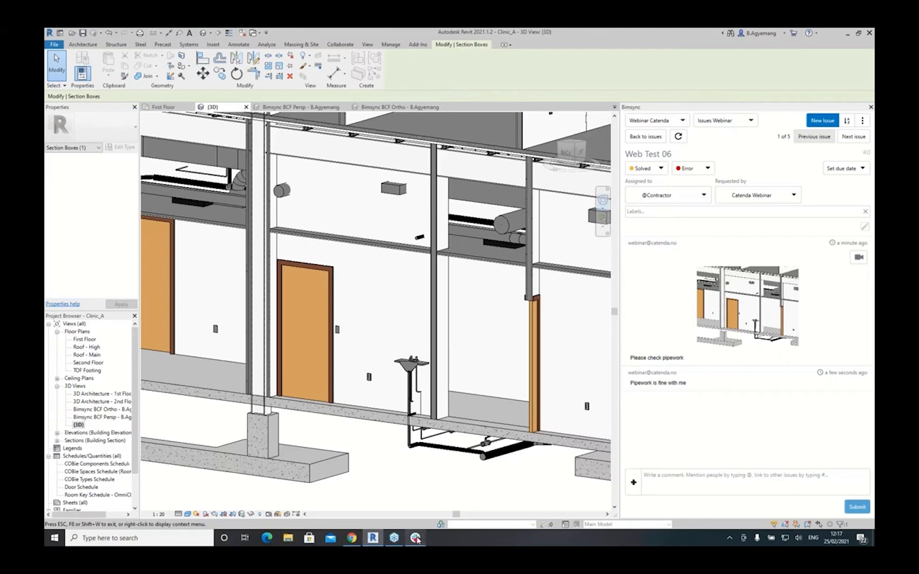
mouse_move(357, 532)
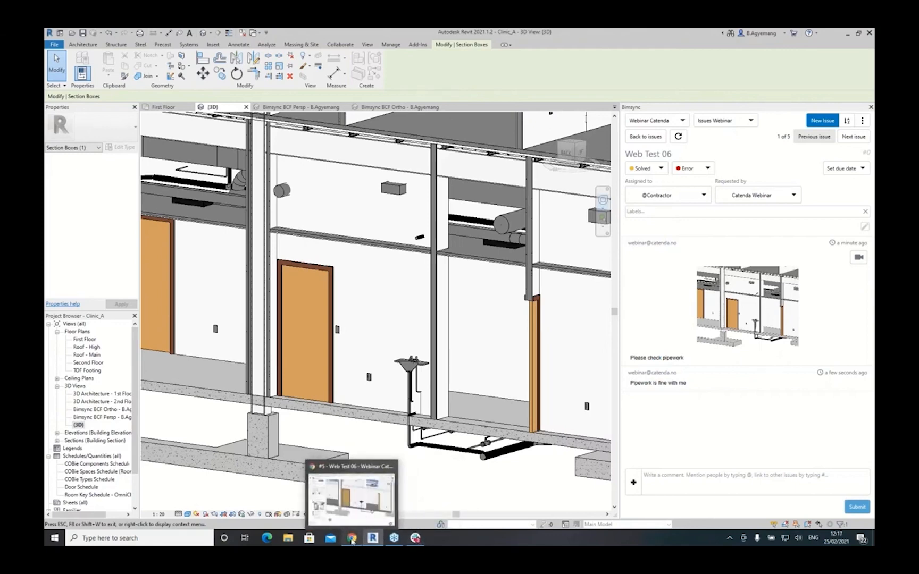
- In the Bimsync web viewer, drag the section plane outward to reveal the front wall, columns and foundations
left_click(351, 539)
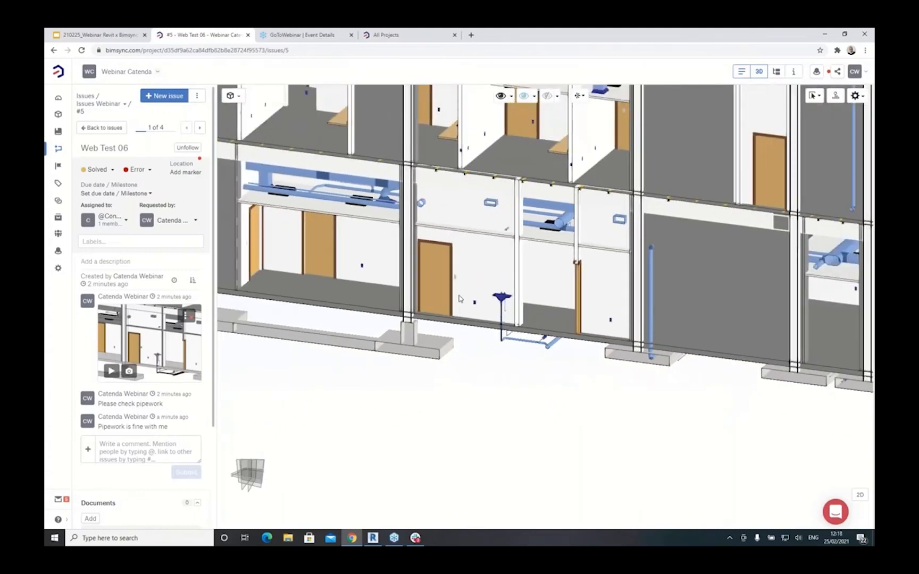
scroll(486, 287, "down", 3)
left_click(478, 279)
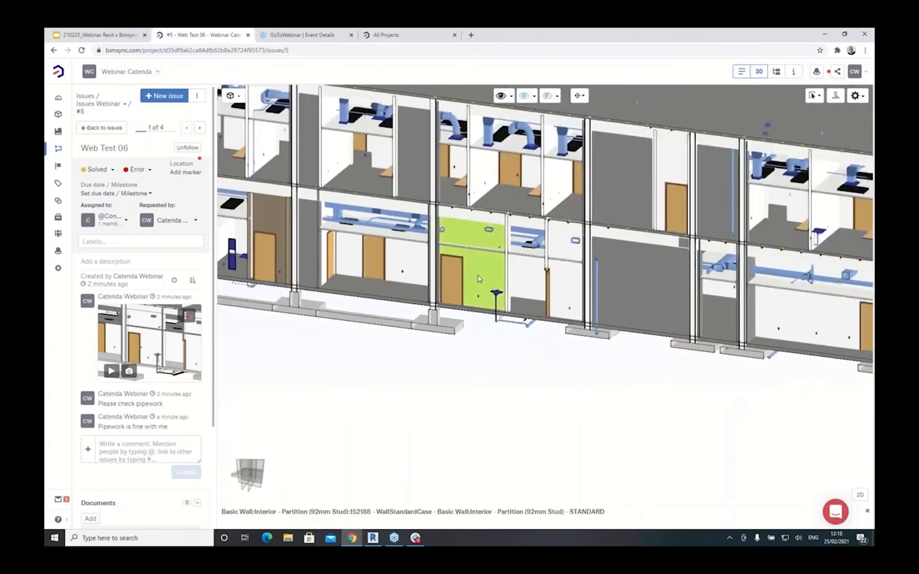
left_click(482, 350)
scroll(483, 351, "down", 4)
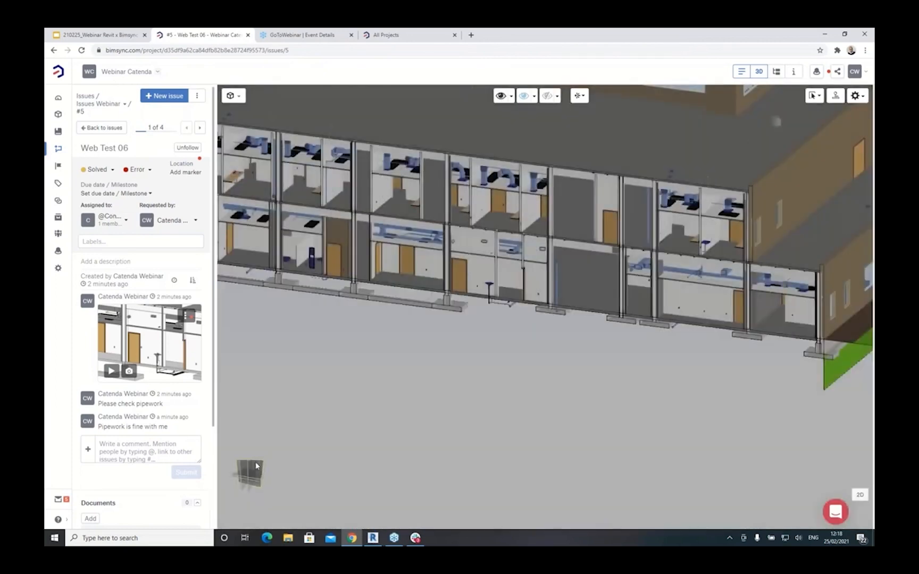
left_click_drag(380, 369, 302, 426)
scroll(494, 328, "down", 3)
left_click_drag(477, 338, 423, 379)
scroll(481, 290, "up", 5)
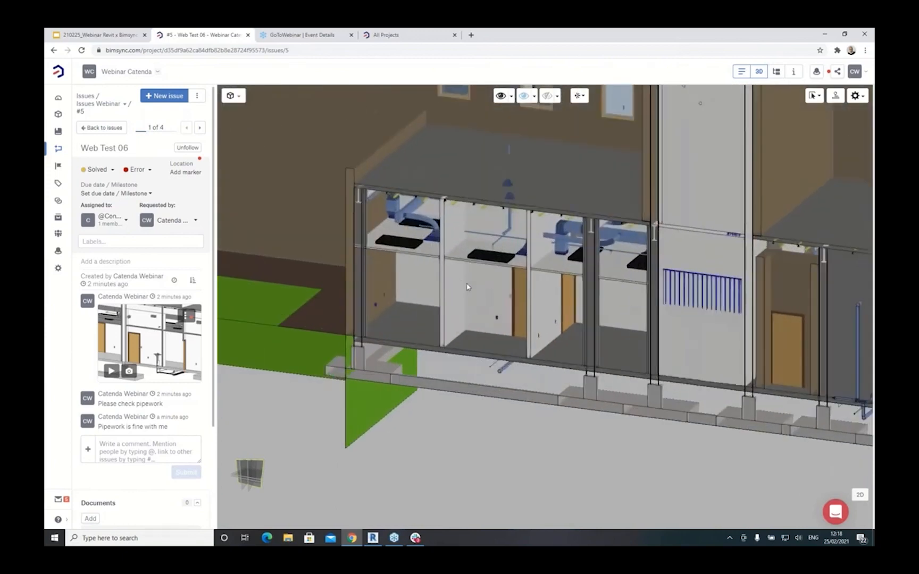
scroll(436, 292, "up", 1)
scroll(434, 293, "up", 2)
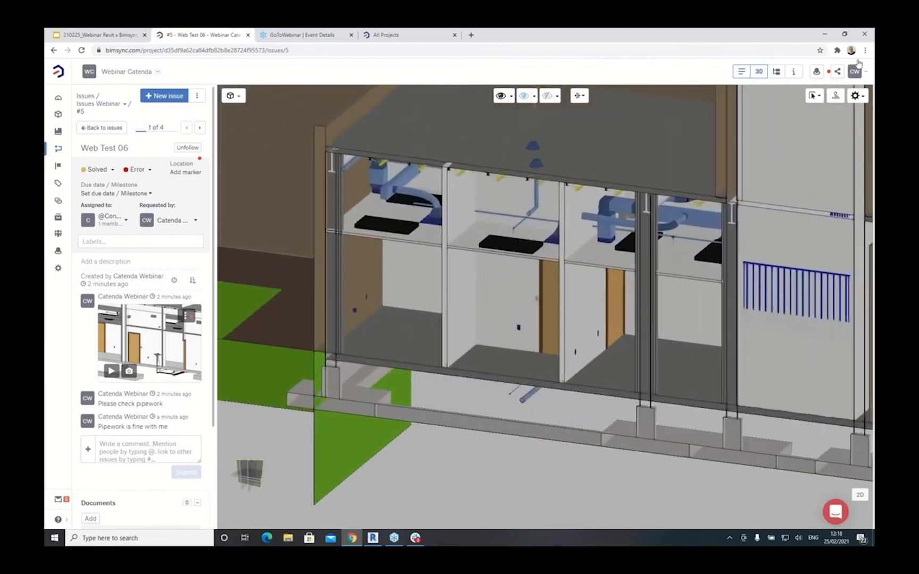
left_click(101, 128)
left_click(149, 96)
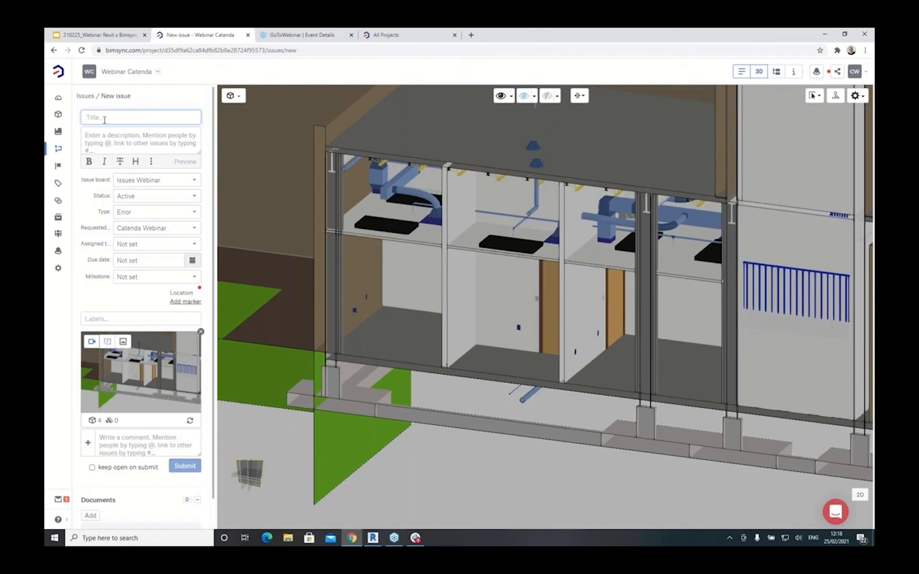
type("Web")
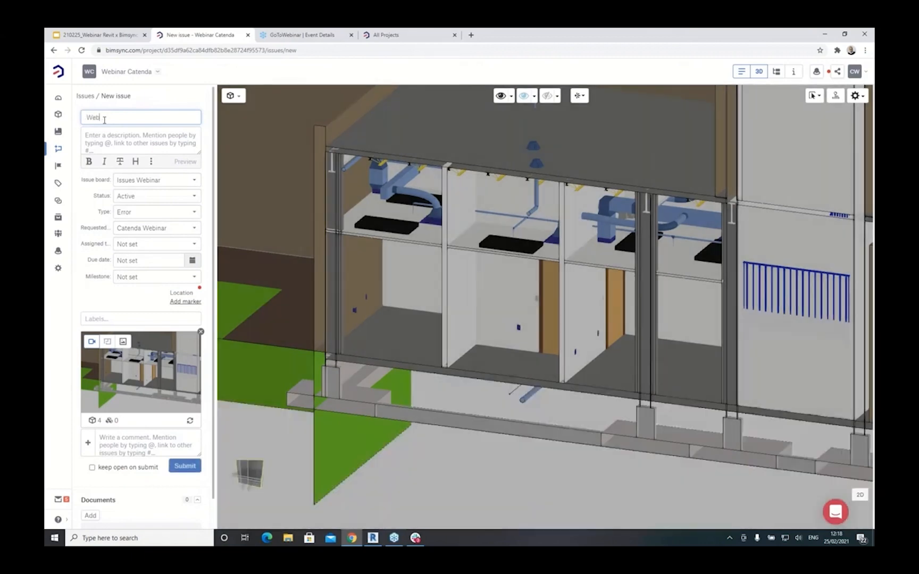
type(" Test 07")
left_click(154, 245)
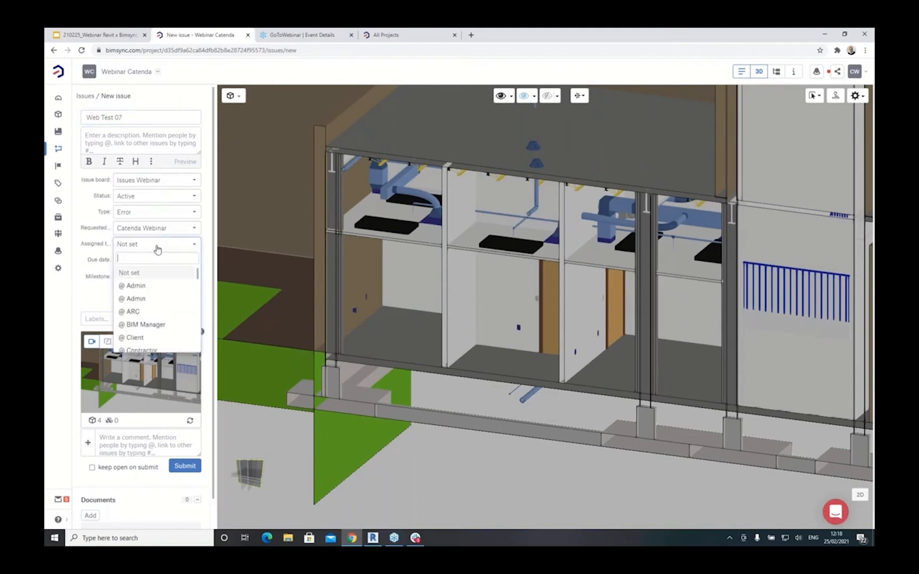
scroll(155, 296, "down", 2)
left_click(138, 283)
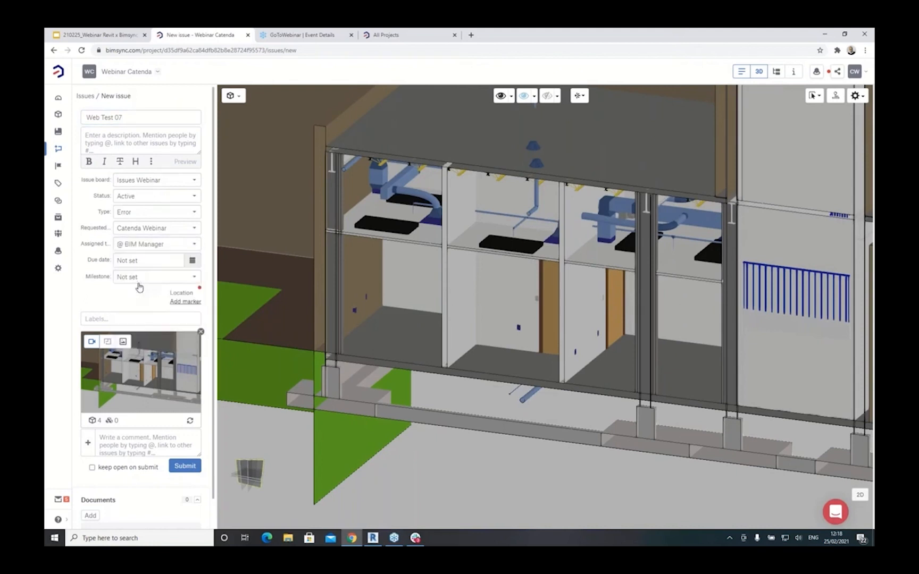
left_click(186, 466)
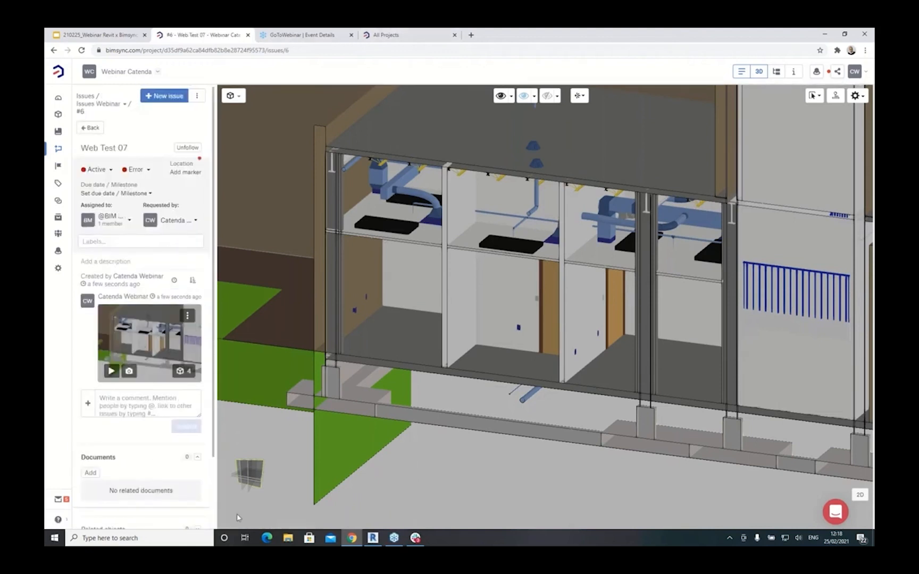
- Open the Web Test 07 issue in Revit's Bimsync panel and load its saved viewpoint
left_click(373, 538)
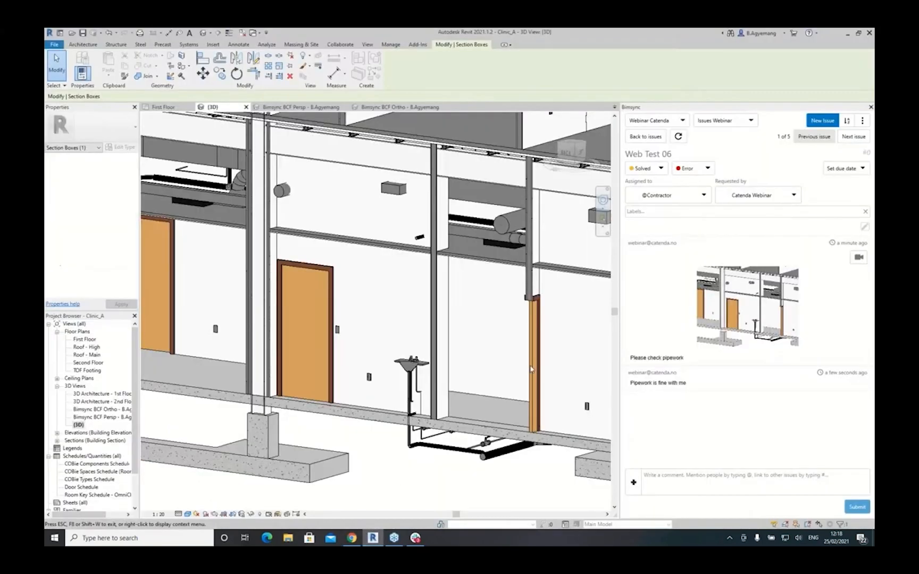
left_click(651, 141)
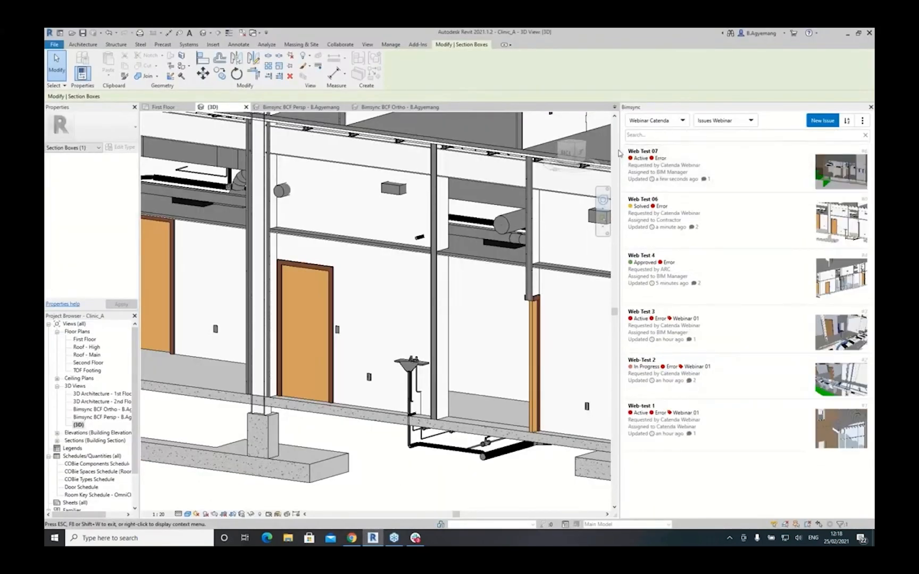
left_click(710, 163)
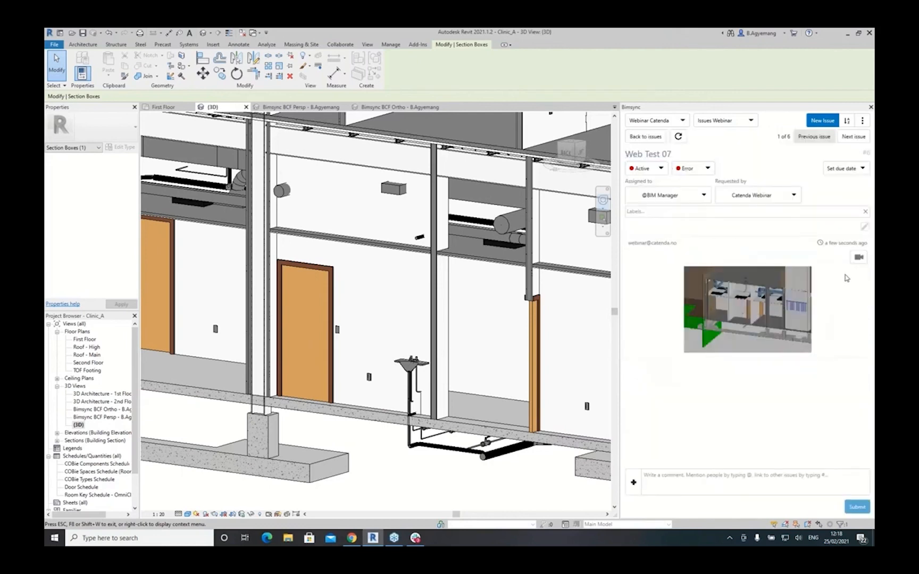
left_click(858, 258)
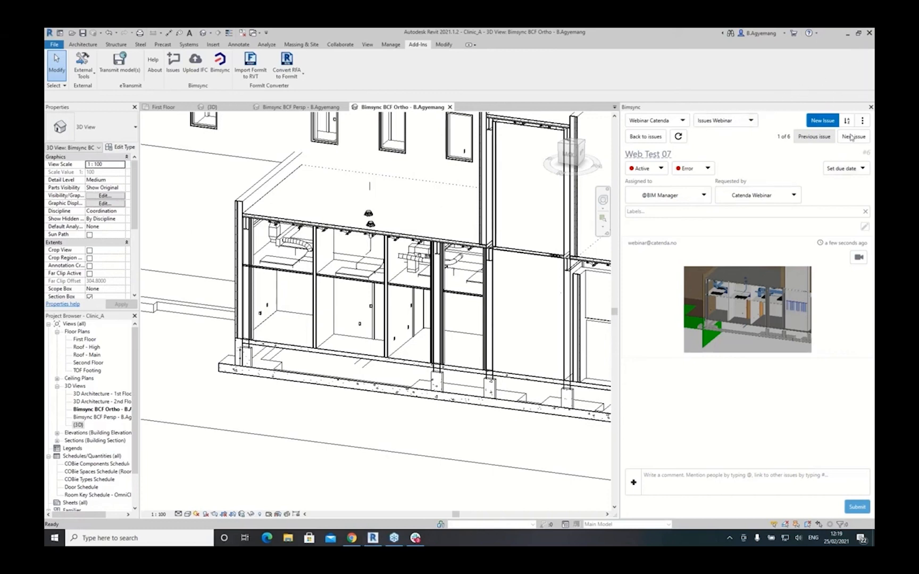
- Return to the issue list, open the {3D} view, and turn off its section box to show the whole clinic
left_click(645, 137)
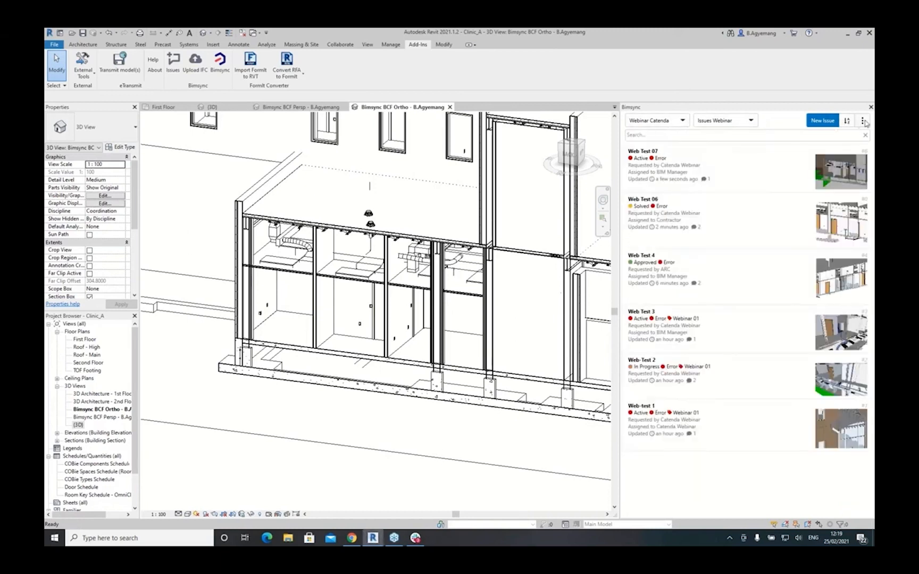
left_click(863, 121)
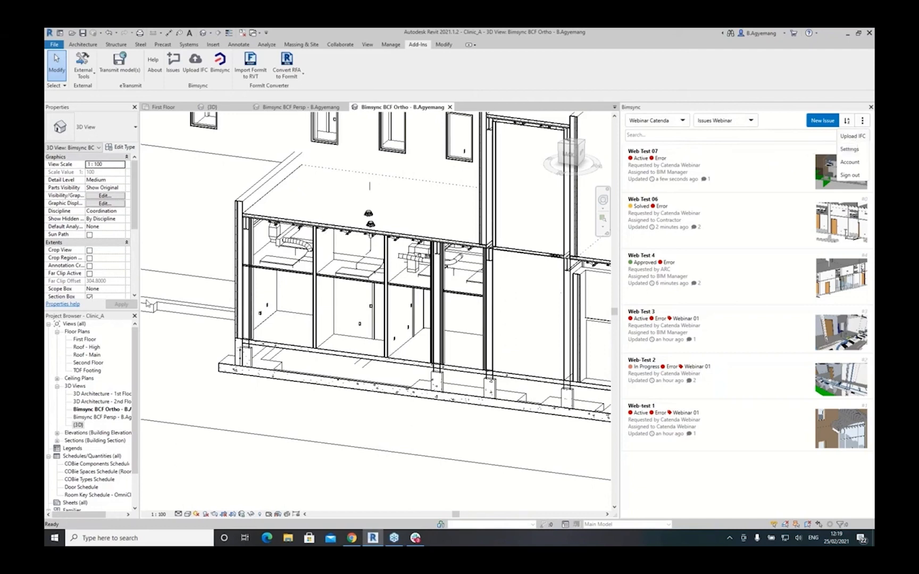
left_click(78, 425)
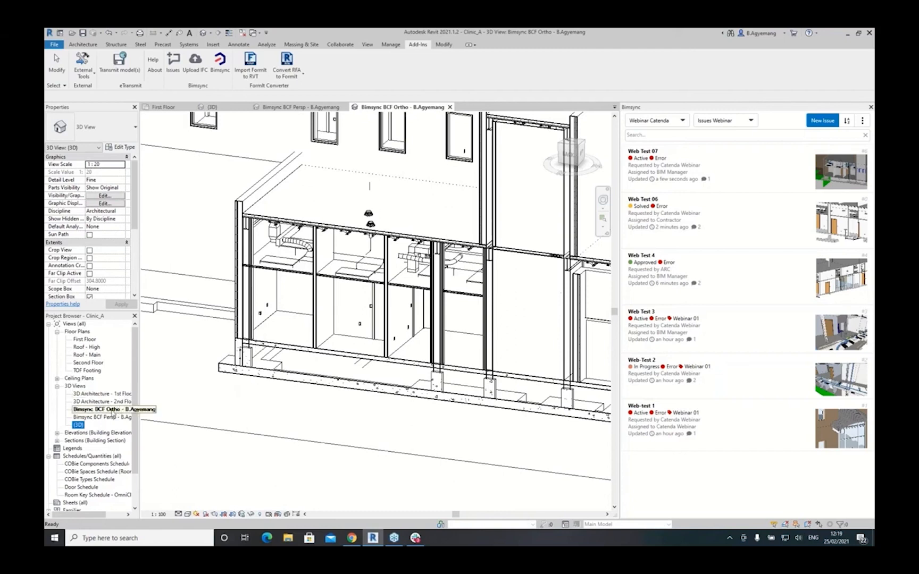
double_click(78, 426)
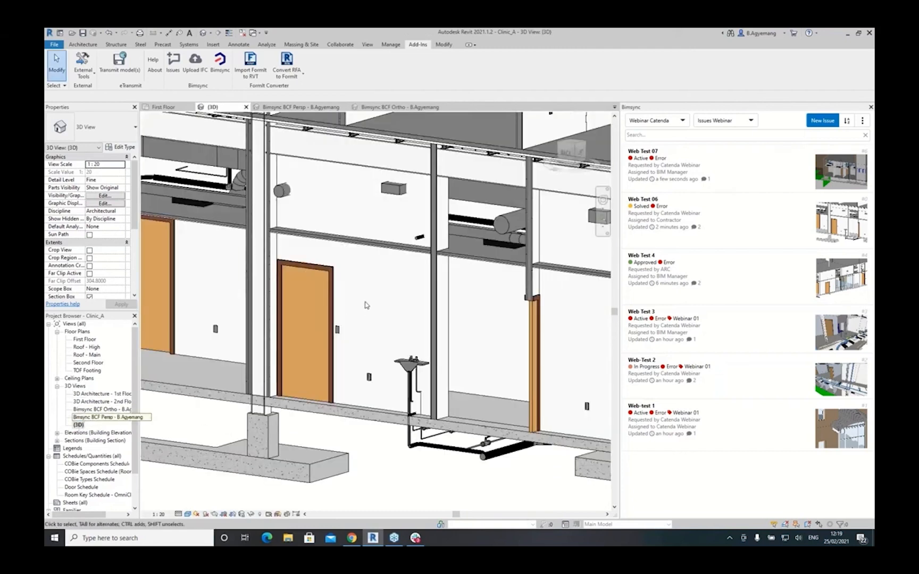
scroll(125, 249, "down", 5)
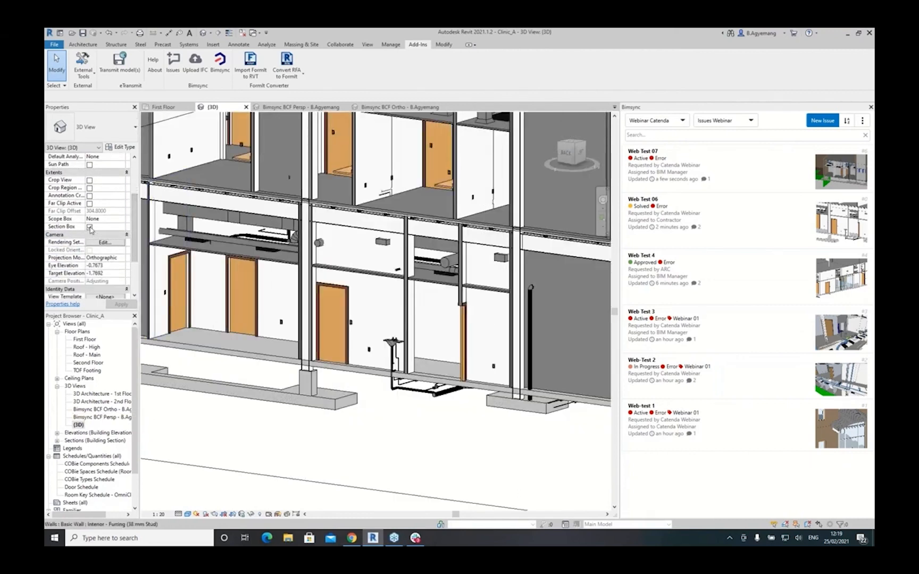
left_click(89, 227)
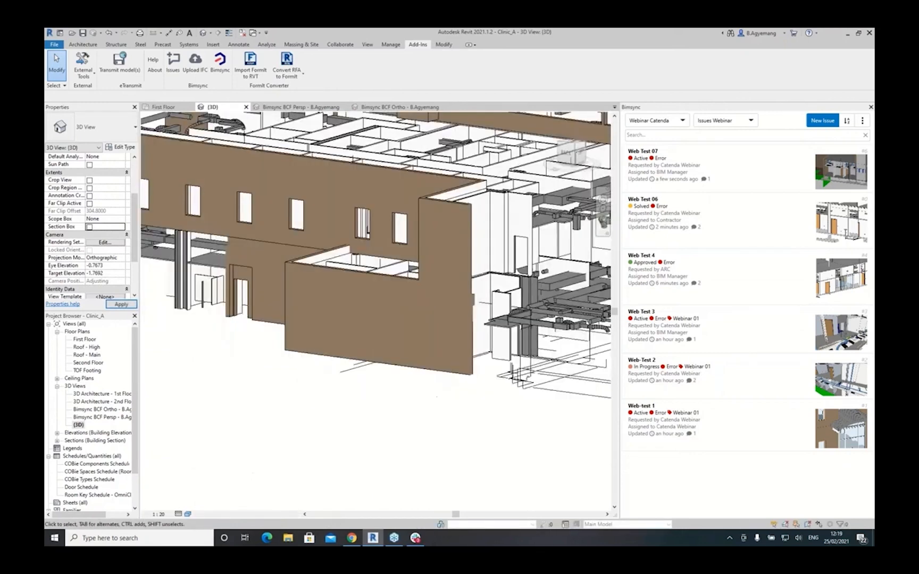
scroll(404, 309, "down", 4)
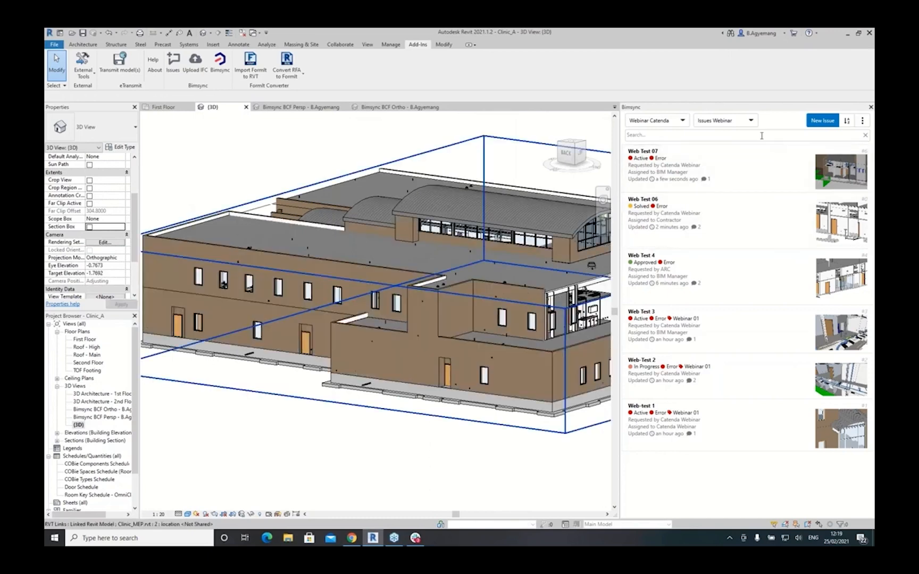
left_click(862, 121)
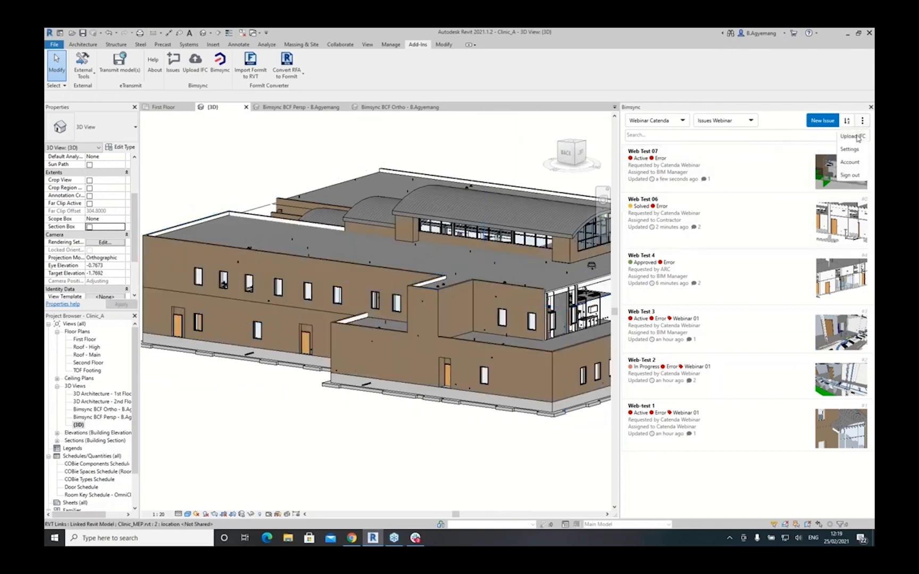
- Upload the model to ARC-Model as IFC2x3 Coordination View_Bimsync with comment 'New model 25.02.2021'
left_click(859, 136)
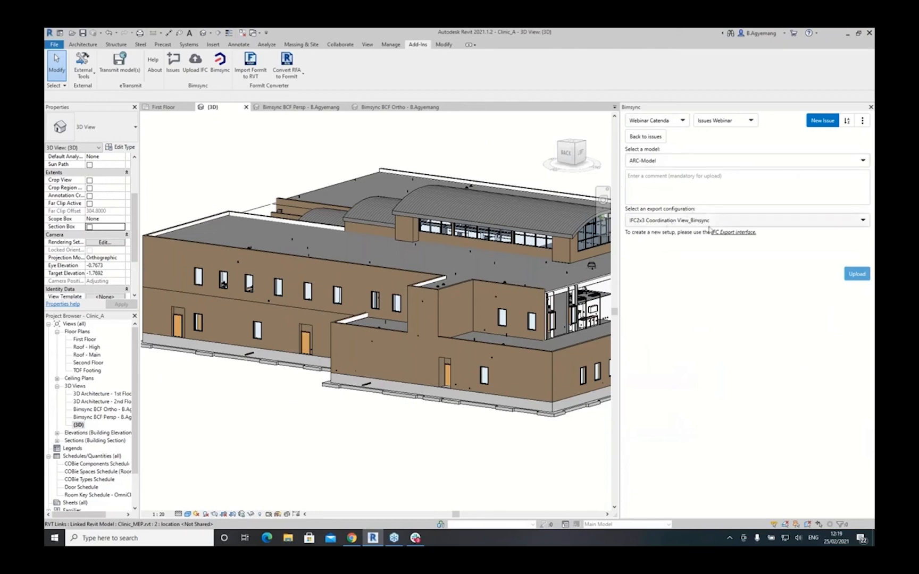
left_click(862, 221)
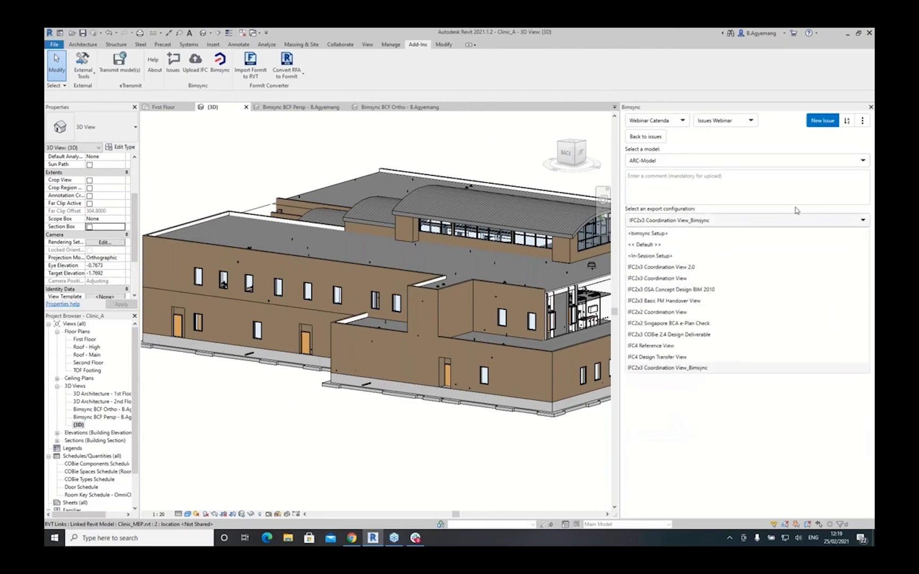
left_click(738, 367)
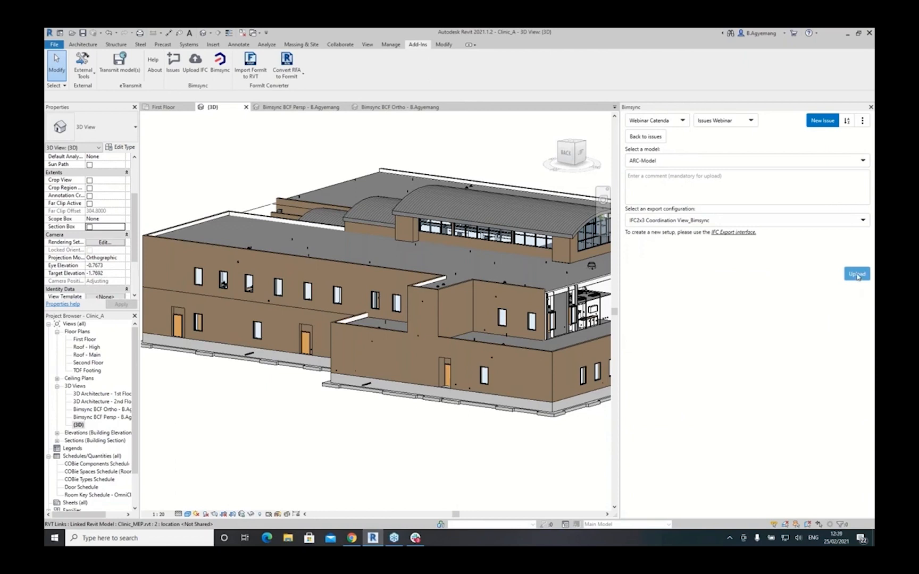
left_click(667, 179)
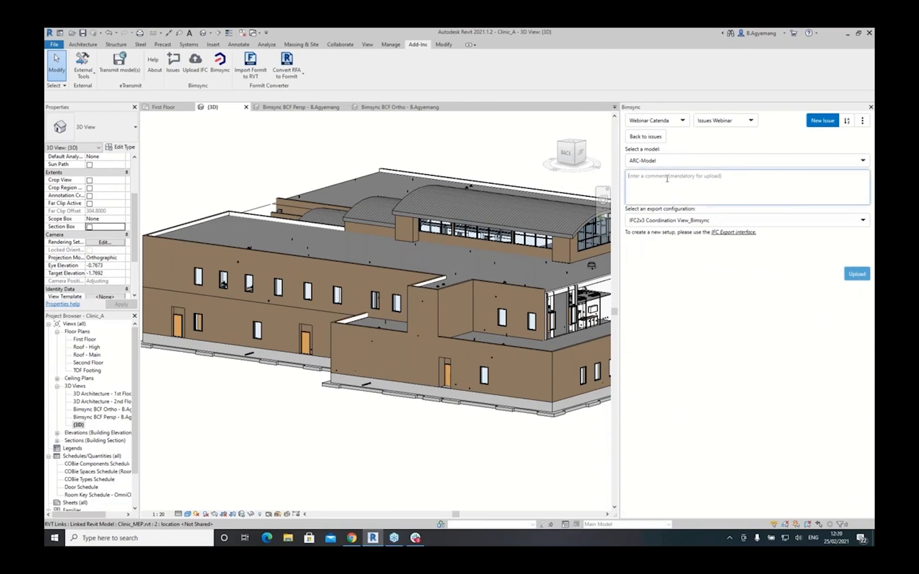
type("New model 25.02.2021")
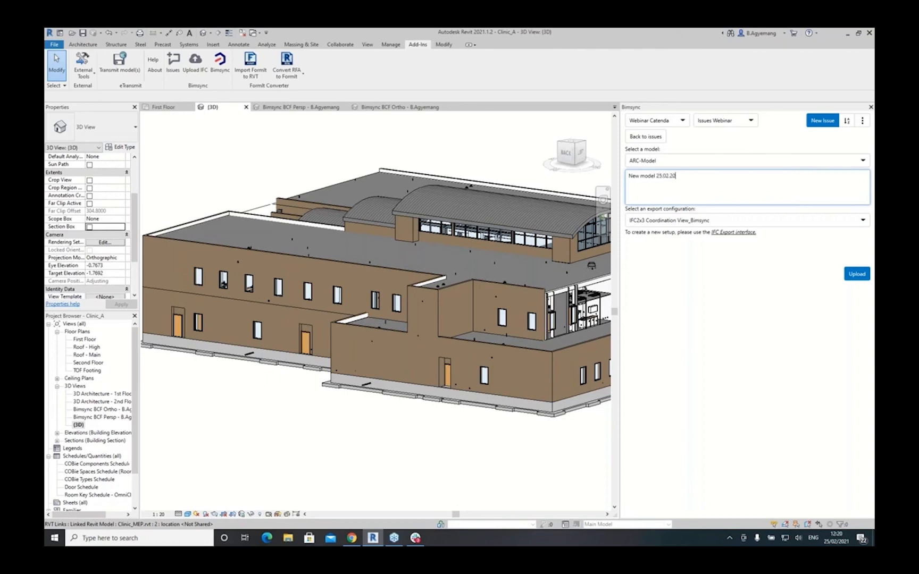
left_click(856, 274)
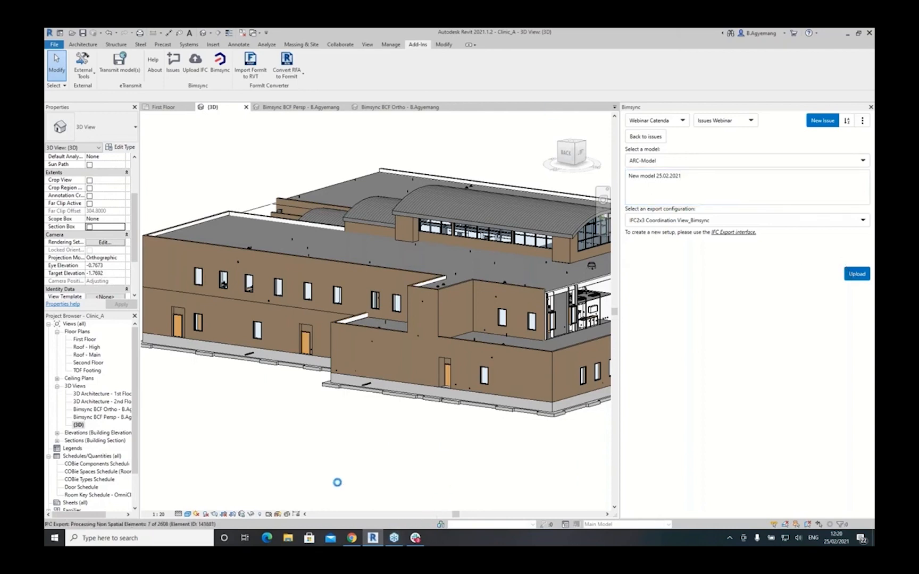
mouse_move(353, 541)
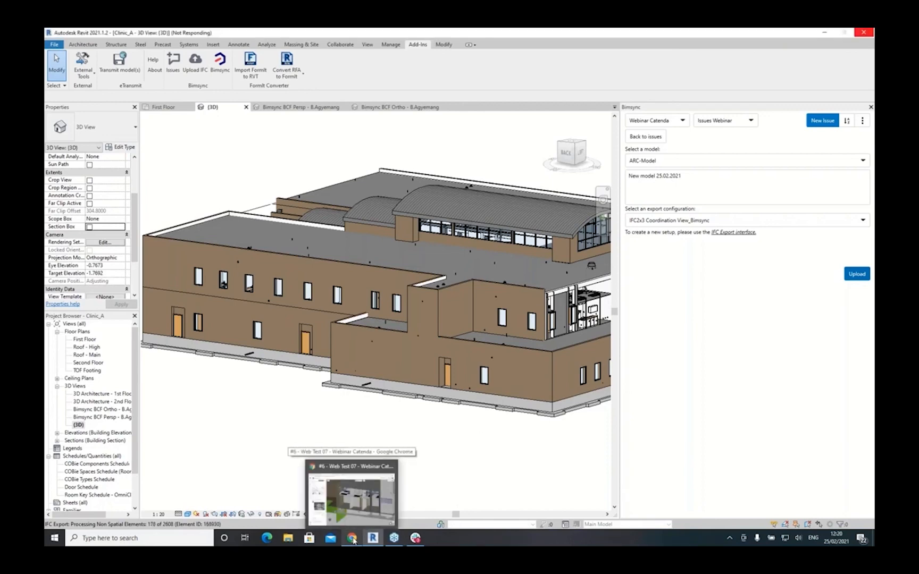
- Present the webinar slide deck full screen in Google Slides and advance to the next slide
left_click(378, 503)
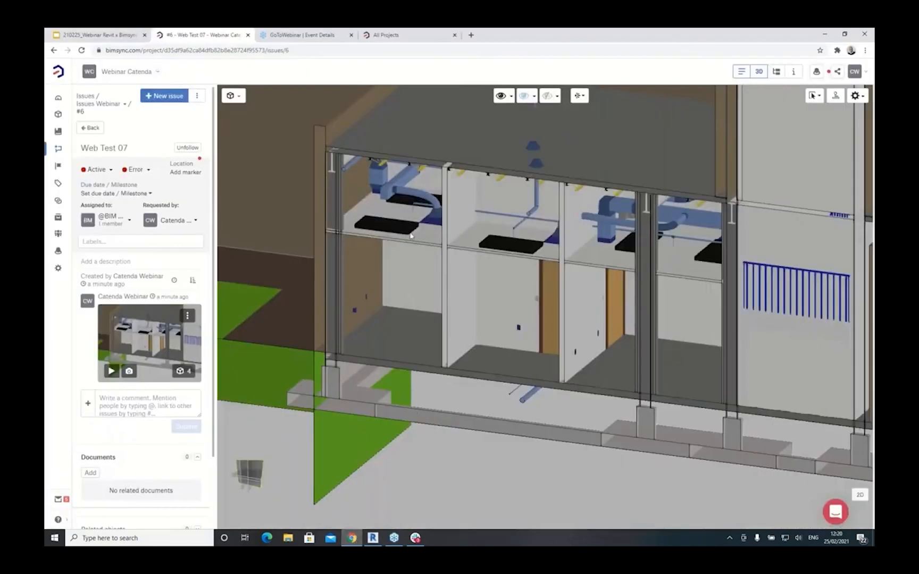
left_click(85, 33)
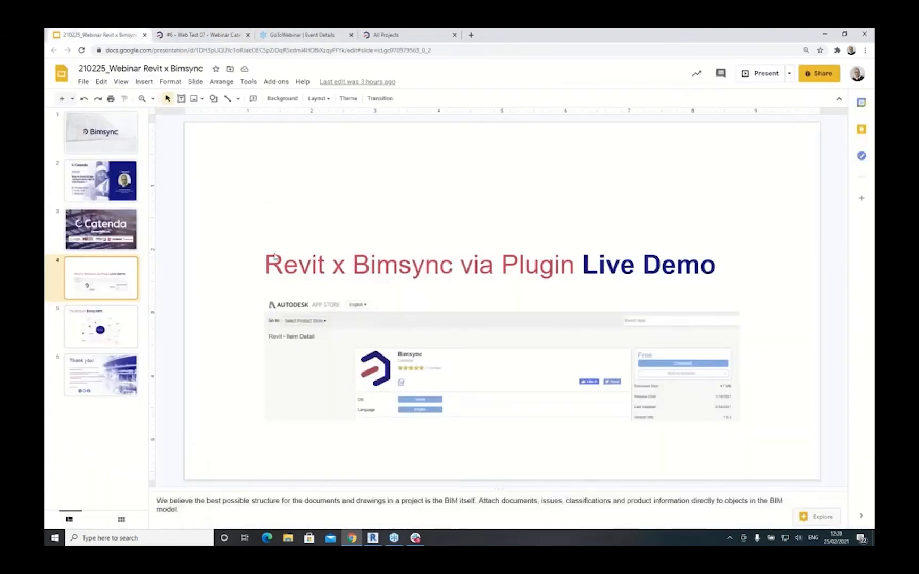
left_click(766, 73)
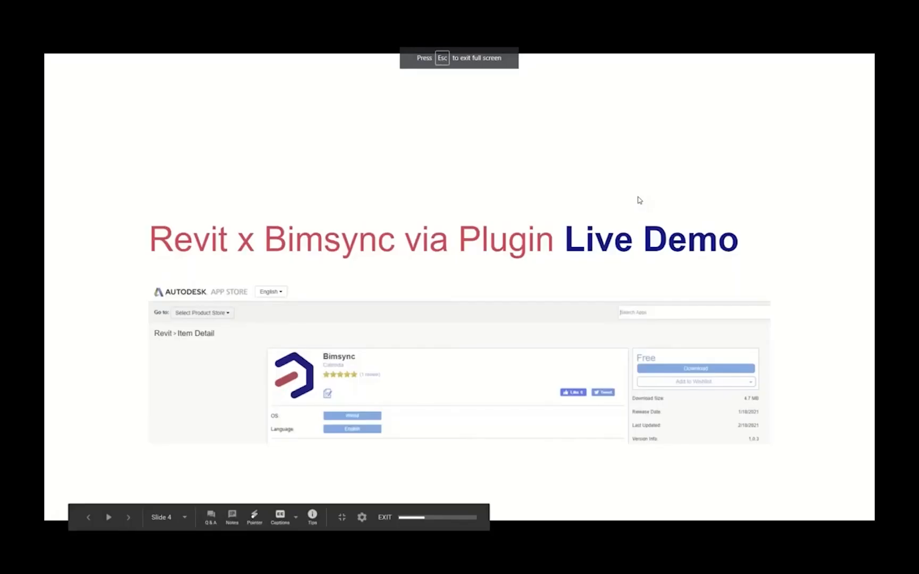
key("Right")
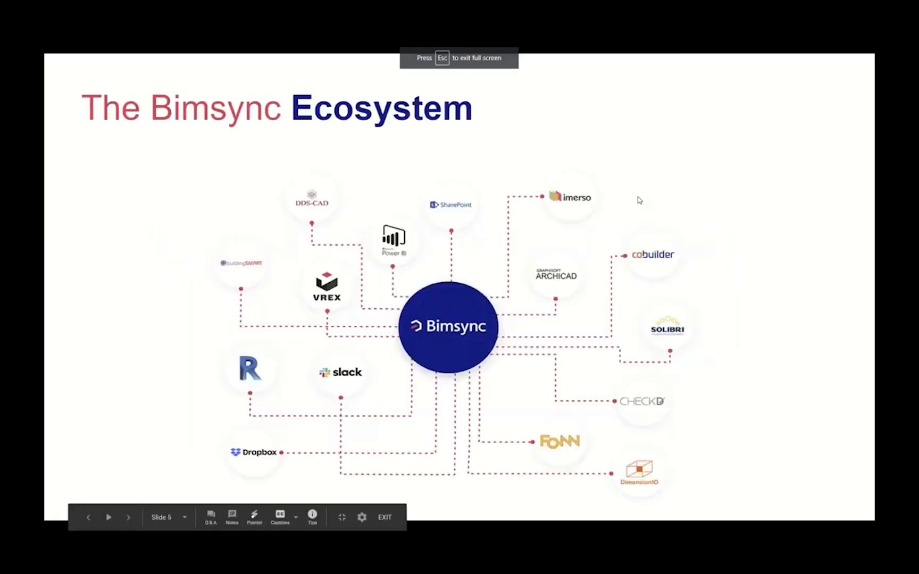